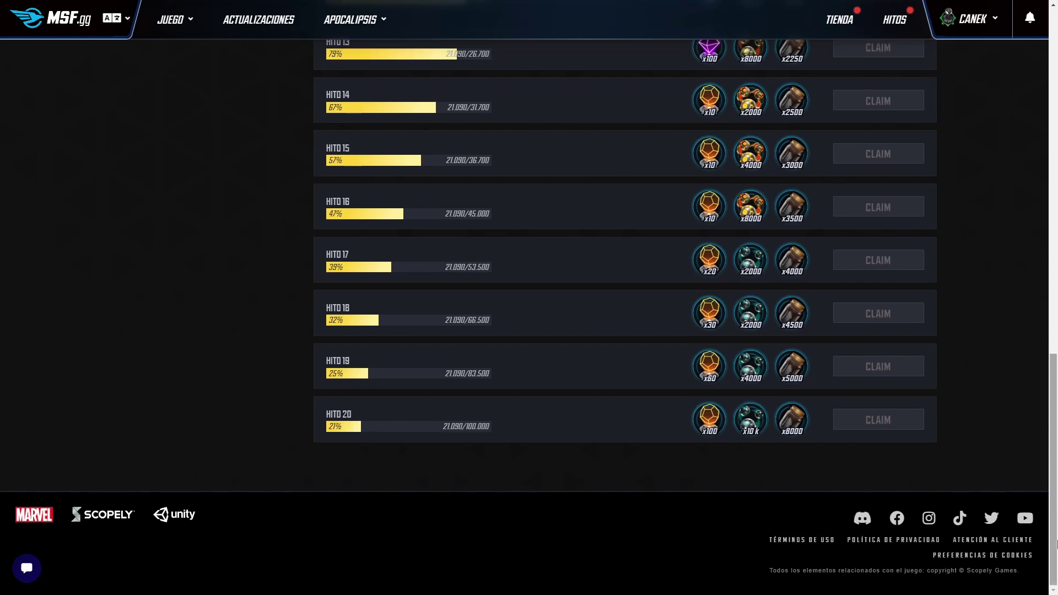
Review the web milestone list, switch to the game and open the scoring details of the Sabotaje Simbionte milestone
{"action": "scroll", "coordinate": [440, 416], "scroll_direction": "up", "scroll_amount": 15}
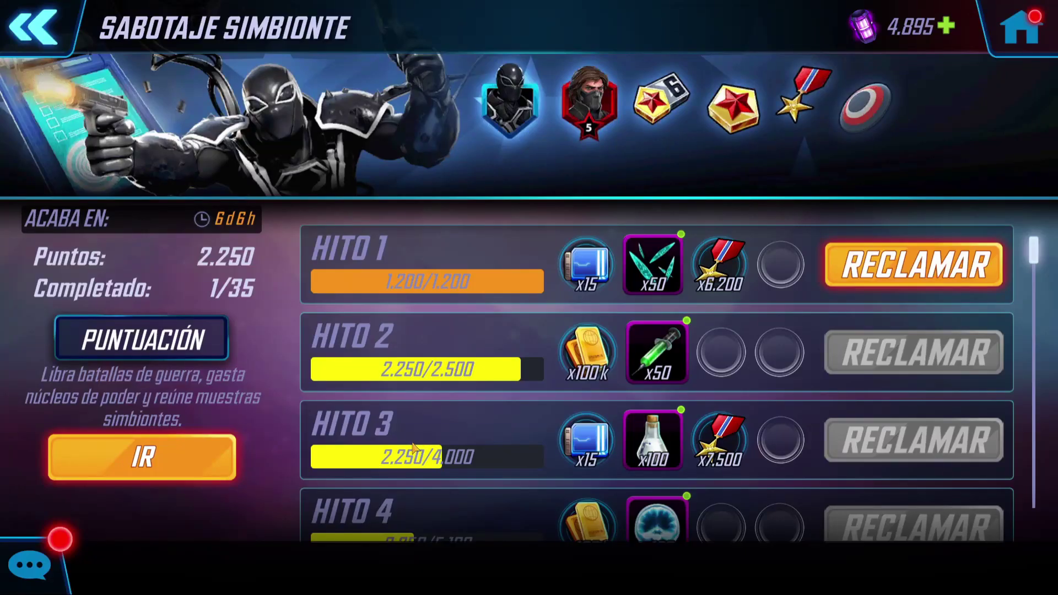
{"action": "left_click", "coordinate": [154, 346]}
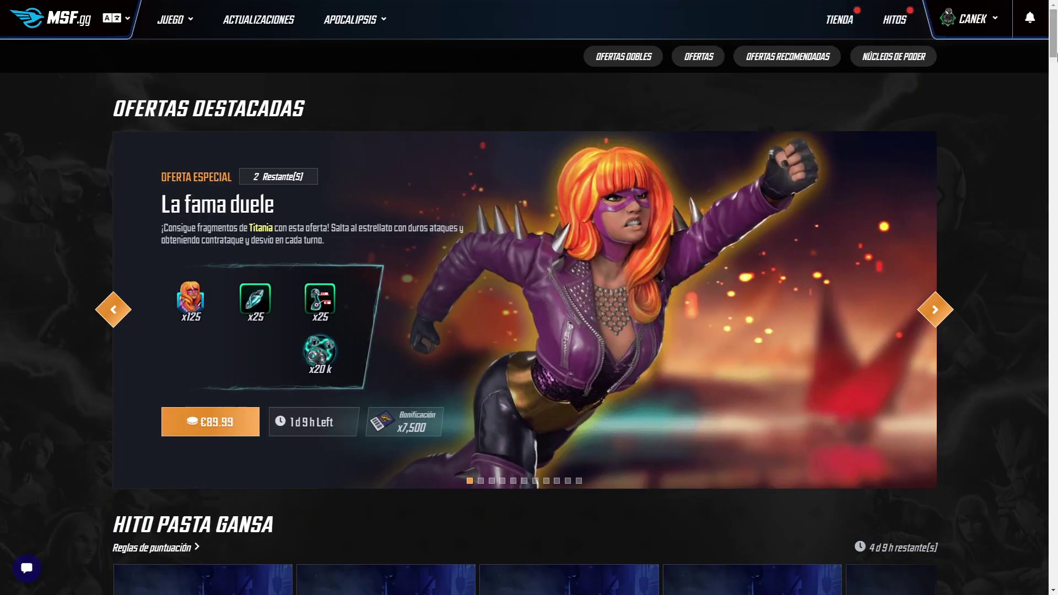
Browse the MSF.gg web store to its free offers section
{"action": "scroll", "coordinate": [524, 331], "scroll_direction": "down", "scroll_amount": 10}
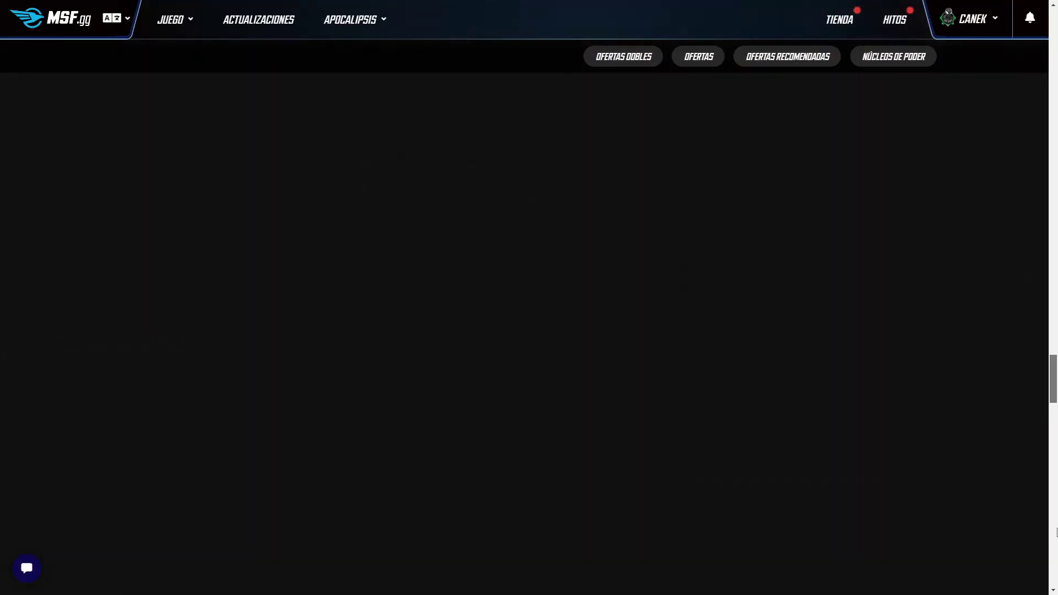
{"action": "scroll", "coordinate": [834, 445], "scroll_direction": "down", "scroll_amount": 5}
{"action": "scroll", "coordinate": [736, 402], "scroll_direction": "up", "scroll_amount": 1}
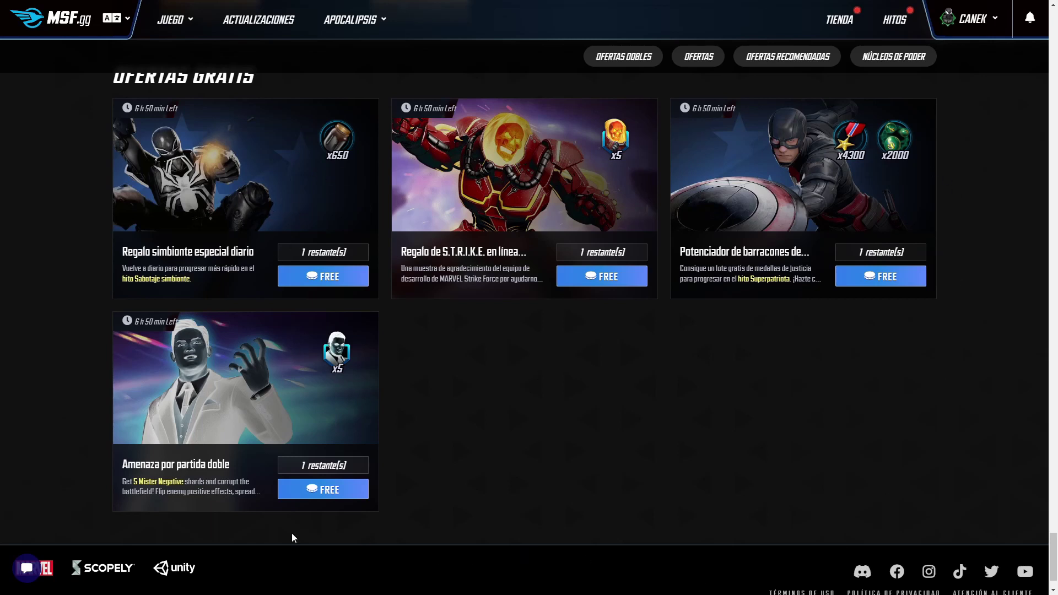
Switch to the Neat Office Calc spreadsheet, enlarge it to 180 % and examine the Sym-Soldier Web Milestone table
{"action": "key", "text": "alt+Tab"}
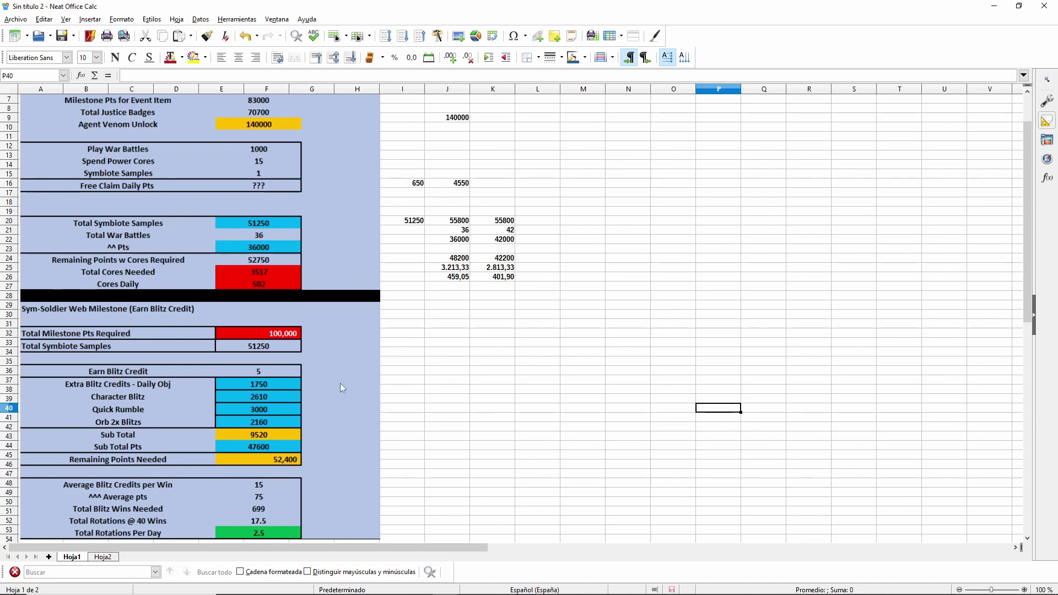
{"action": "scroll", "coordinate": [340, 387], "scroll_direction": "up", "scroll_amount": 4, "text": "ctrl"}
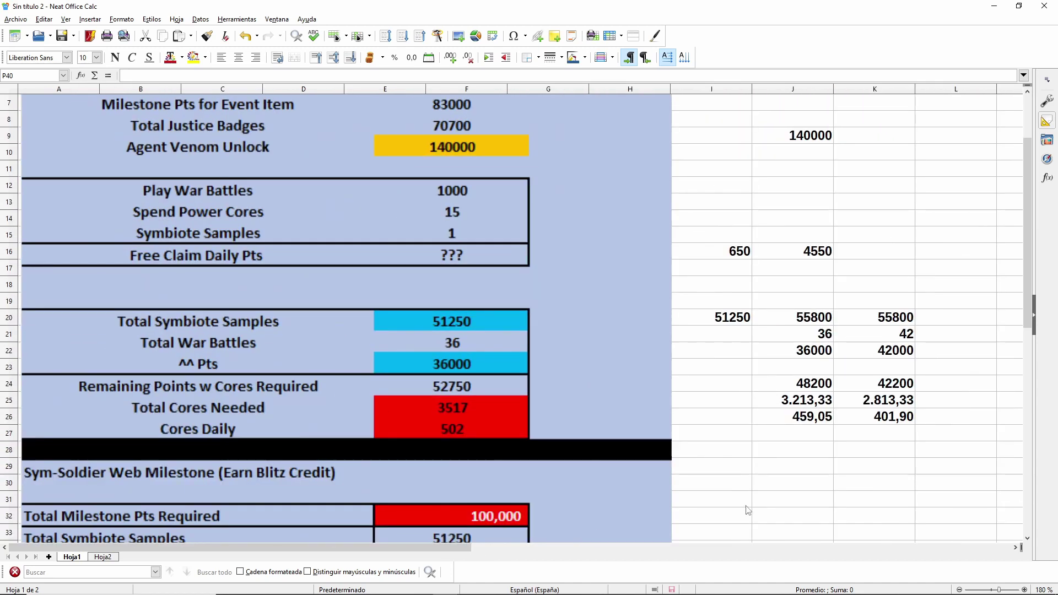
{"action": "scroll", "coordinate": [663, 444], "scroll_direction": "down", "scroll_amount": 8}
{"action": "scroll", "coordinate": [664, 444], "scroll_direction": "up", "scroll_amount": 1}
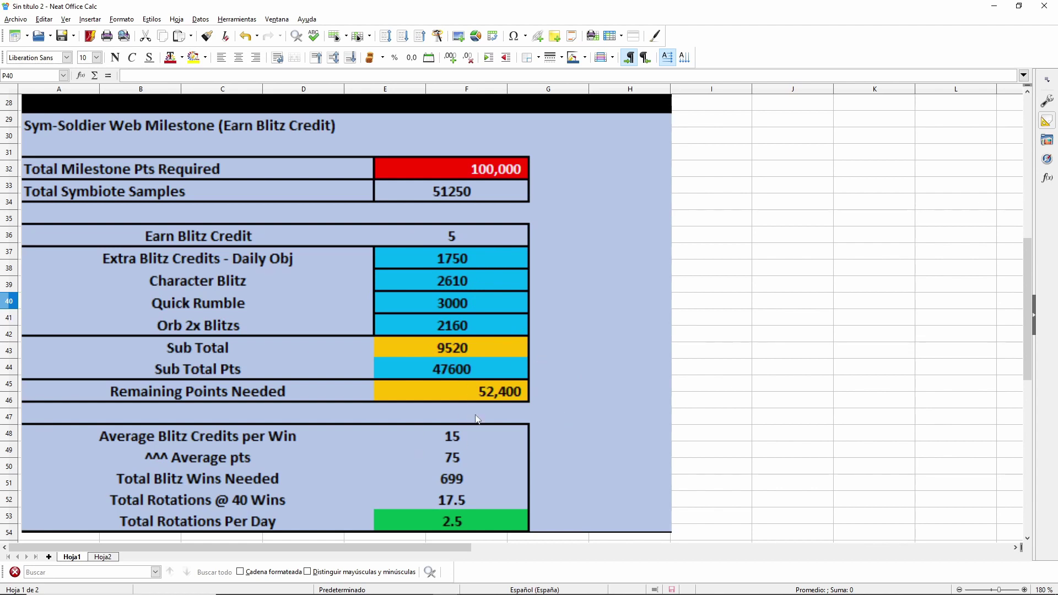
{"action": "scroll", "coordinate": [559, 446], "scroll_direction": "down", "scroll_amount": 1}
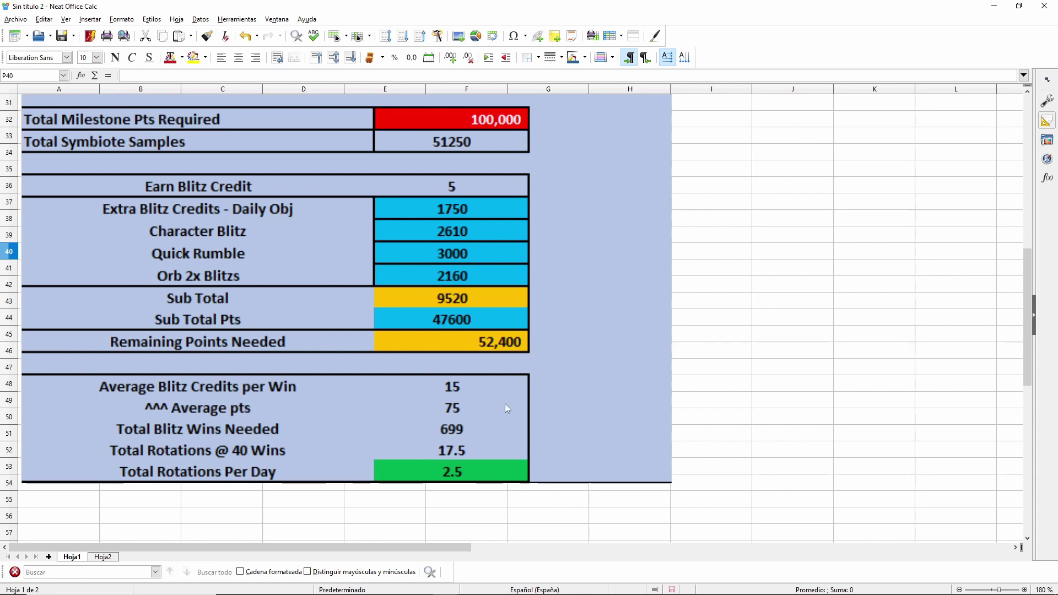
Examine the free-claim and symbiote sample calculations beside the Symbiote Sabotage Milestone table, in cells I16, J16, I20 and J20
{"action": "scroll", "coordinate": [331, 257], "scroll_direction": "up", "scroll_amount": 10}
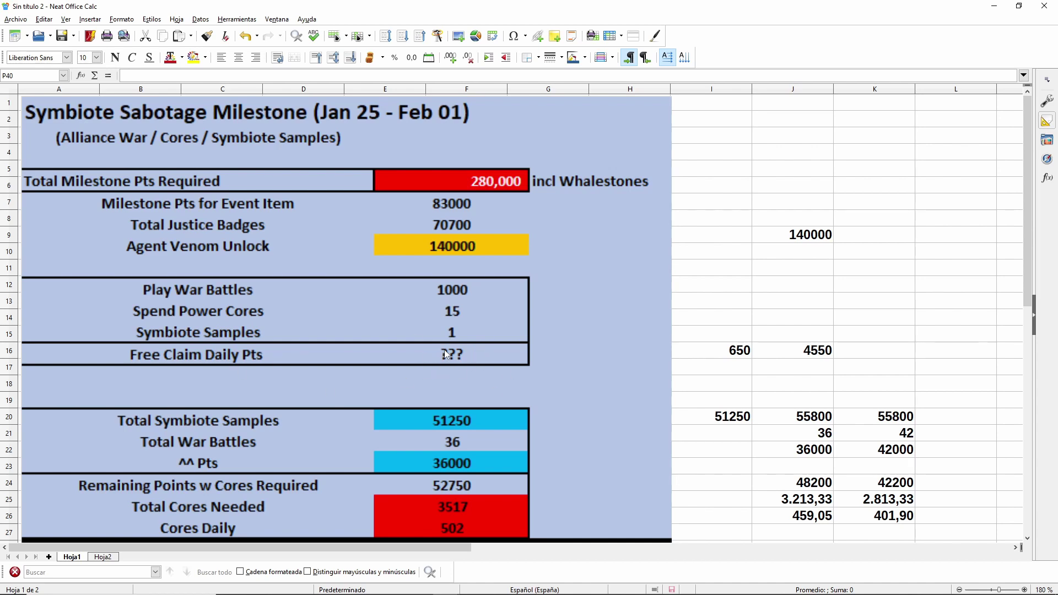
{"action": "left_click", "coordinate": [700, 360]}
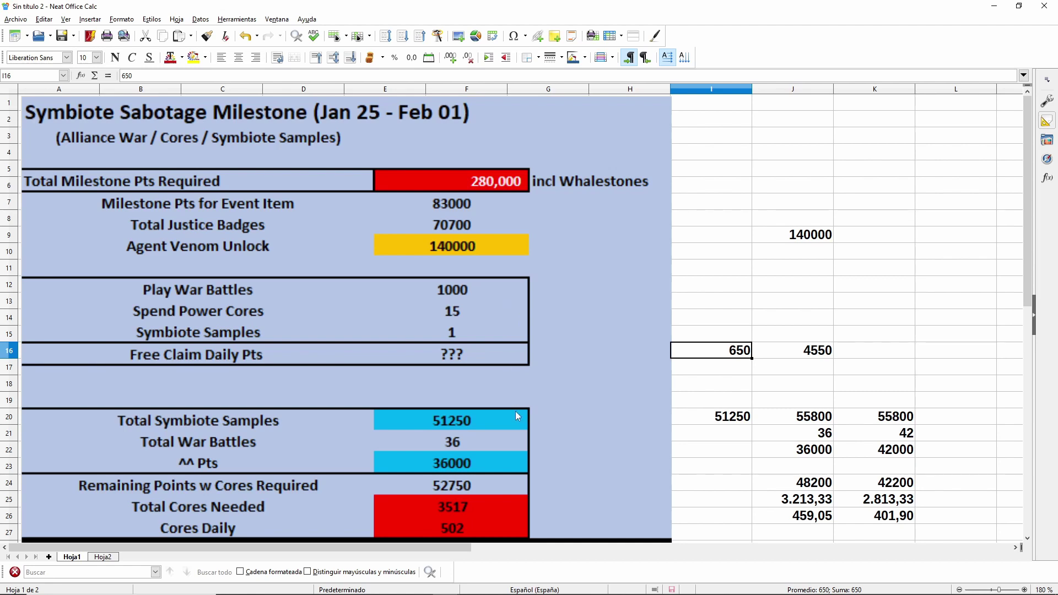
{"action": "left_click", "coordinate": [726, 423]}
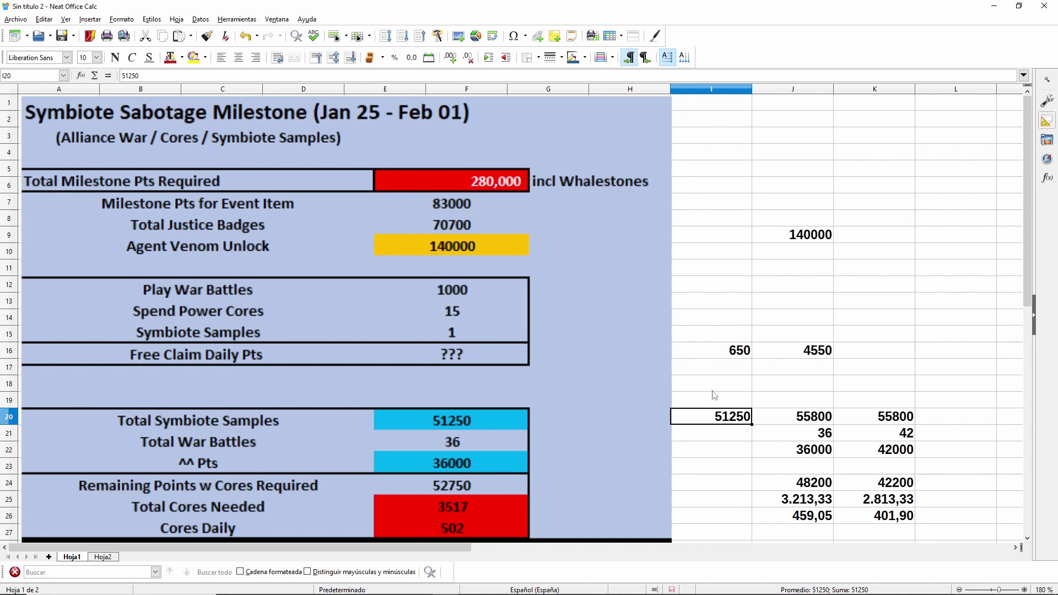
{"action": "left_click", "coordinate": [717, 335]}
{"action": "left_click", "coordinate": [725, 351]}
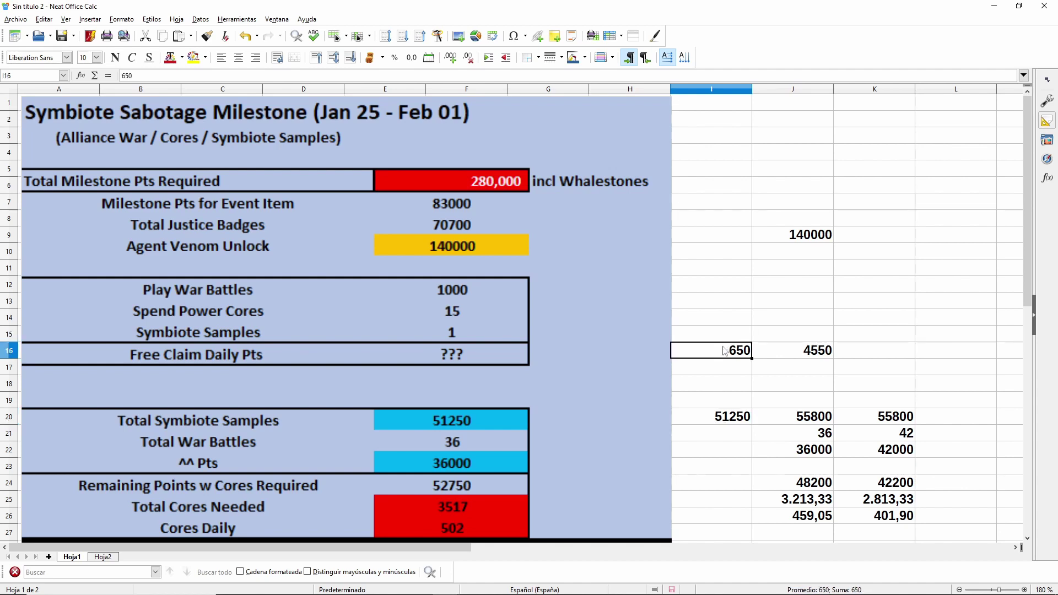
{"action": "left_click", "coordinate": [822, 357]}
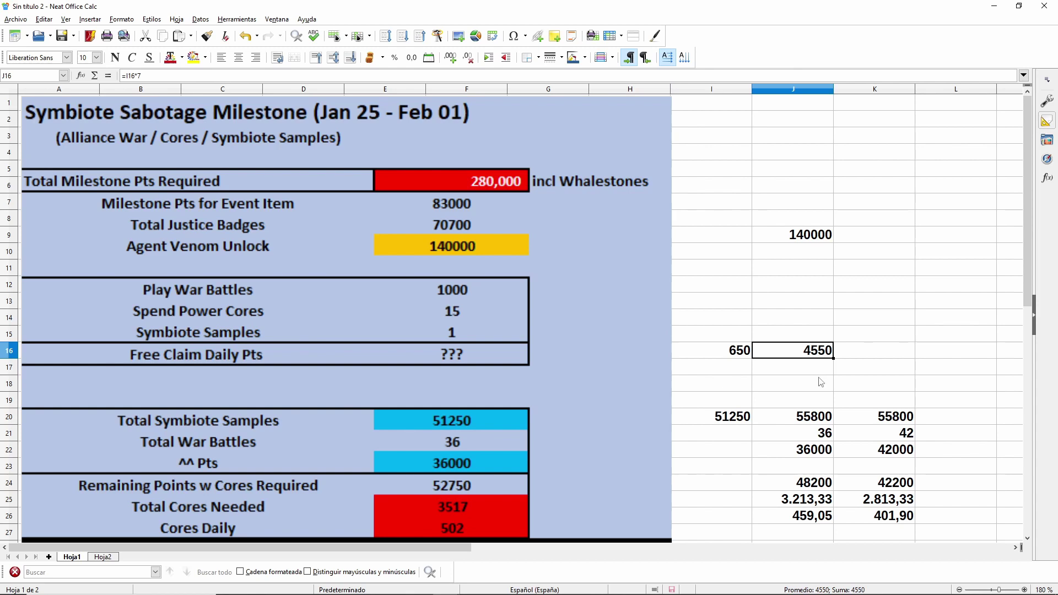
{"action": "left_click", "coordinate": [789, 415]}
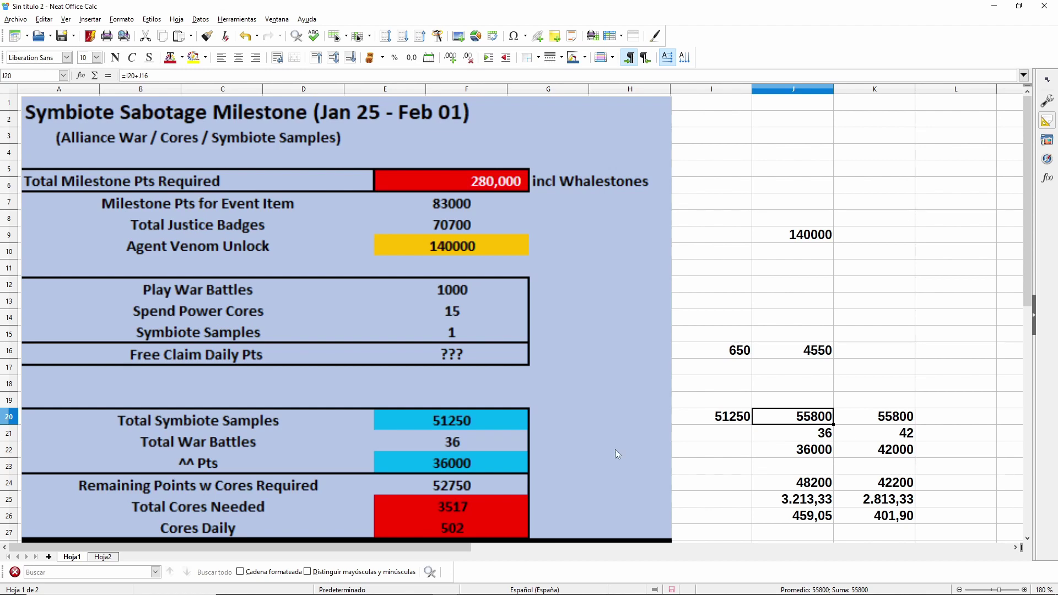
Inspect the 36-battle scenario in column J, checking the formulas for total cores in J25 and daily cores in J26
{"action": "left_click", "coordinate": [824, 466]}
{"action": "scroll", "coordinate": [821, 478], "scroll_direction": "down", "scroll_amount": 1}
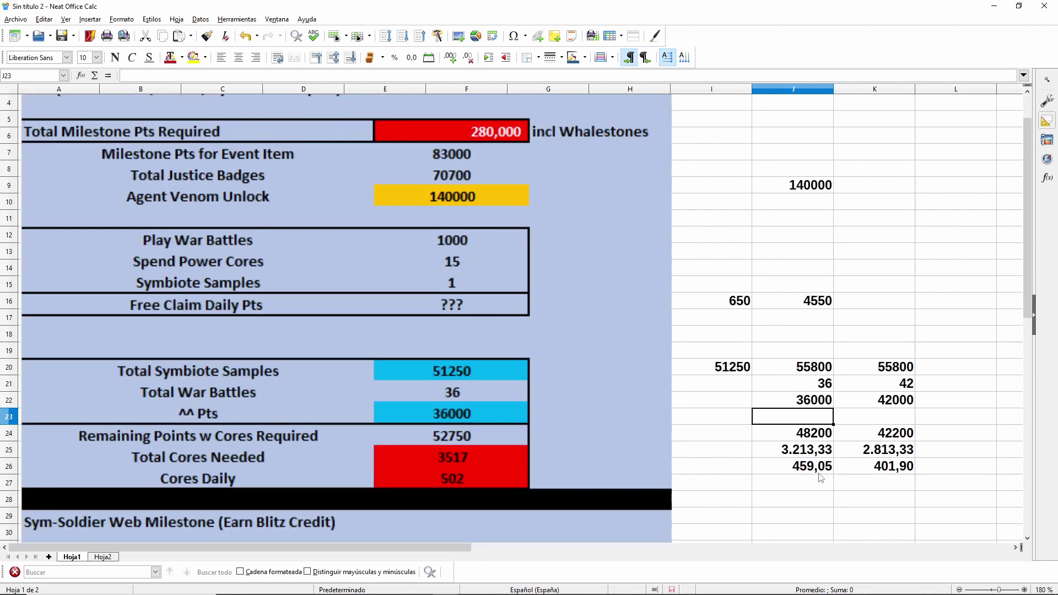
{"action": "left_click", "coordinate": [820, 369]}
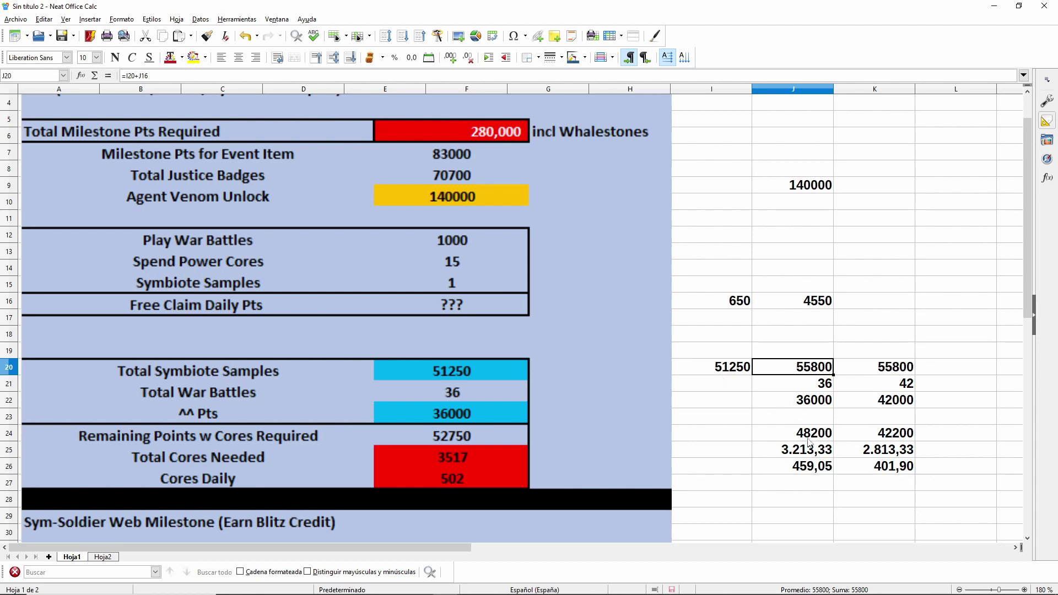
{"action": "left_click", "coordinate": [814, 456]}
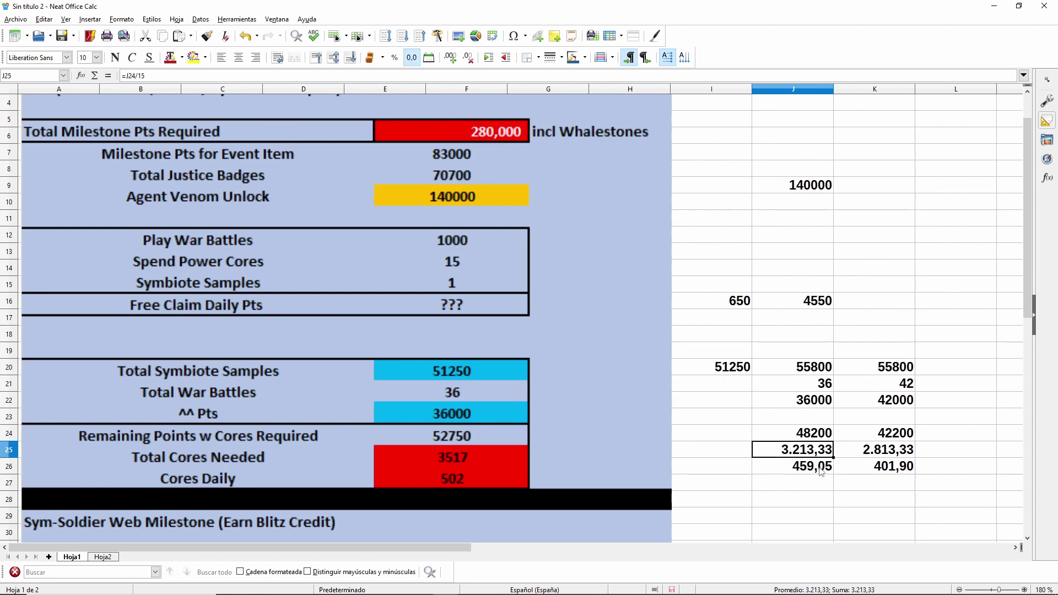
{"action": "left_click", "coordinate": [821, 470]}
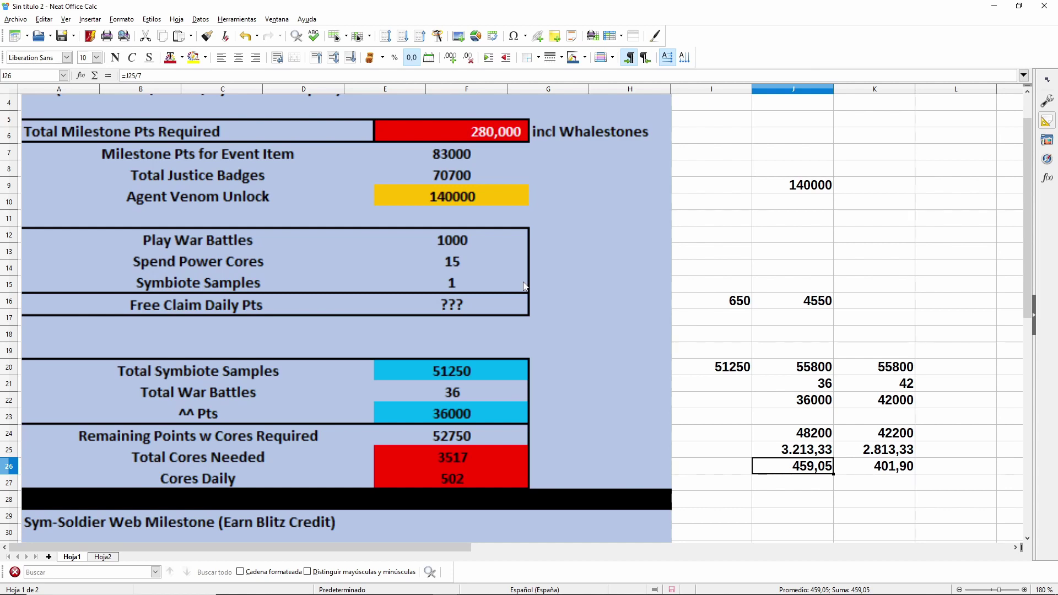
Inspect the 42-battle scenario in column K, from the battle points to the remaining points, total cores and daily cores
{"action": "left_click", "coordinate": [882, 387]}
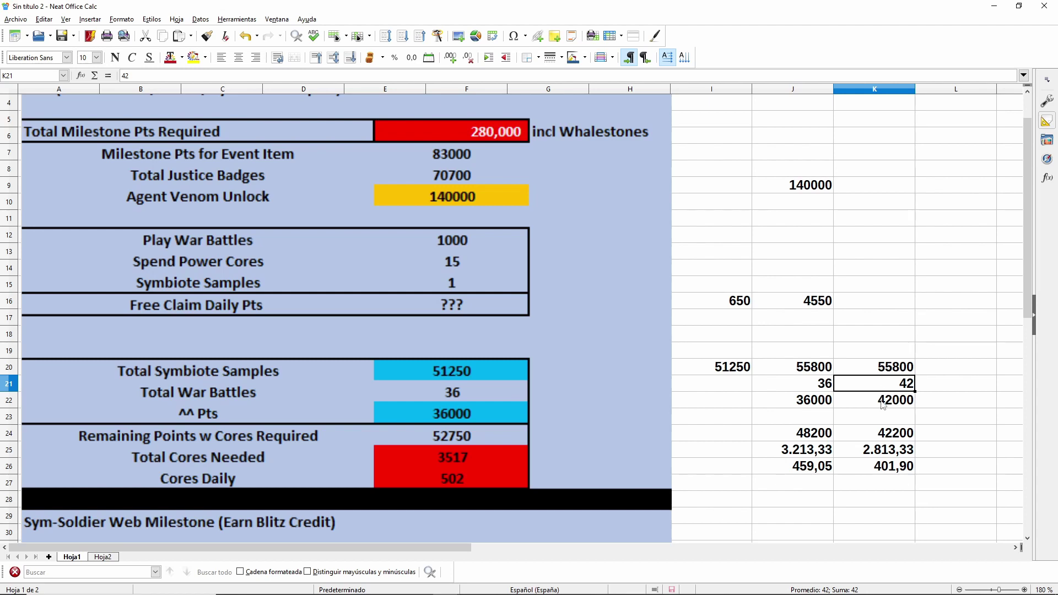
{"action": "left_click", "coordinate": [883, 405]}
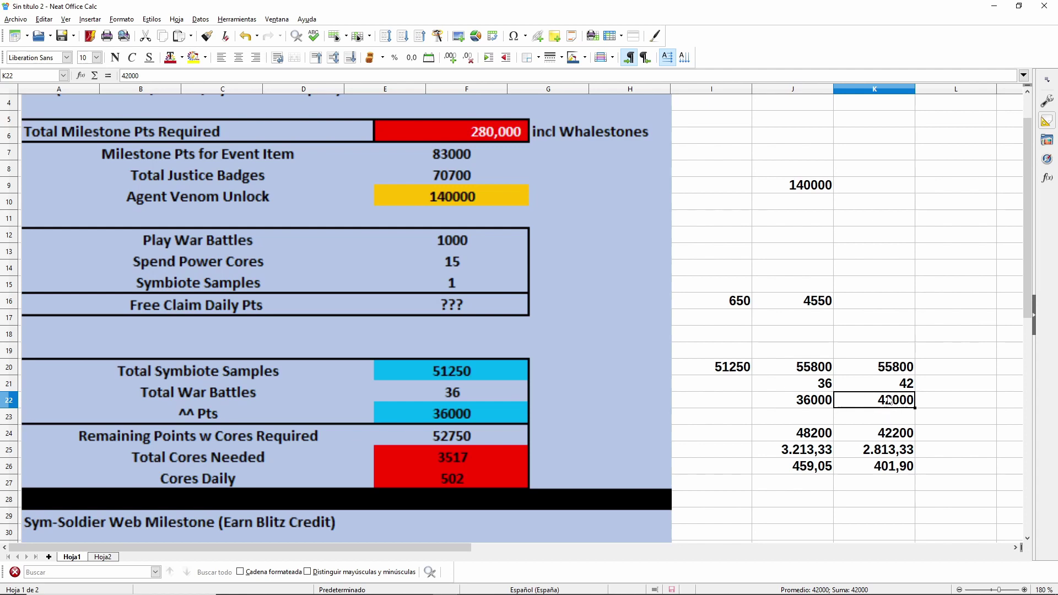
{"action": "left_click", "coordinate": [890, 370]}
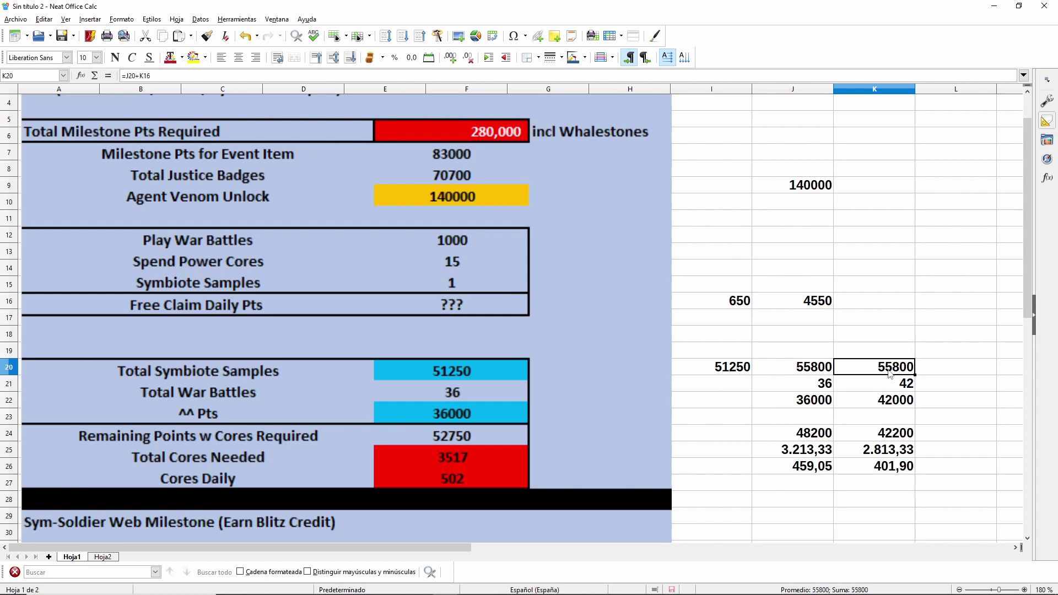
{"action": "left_click", "coordinate": [890, 433]}
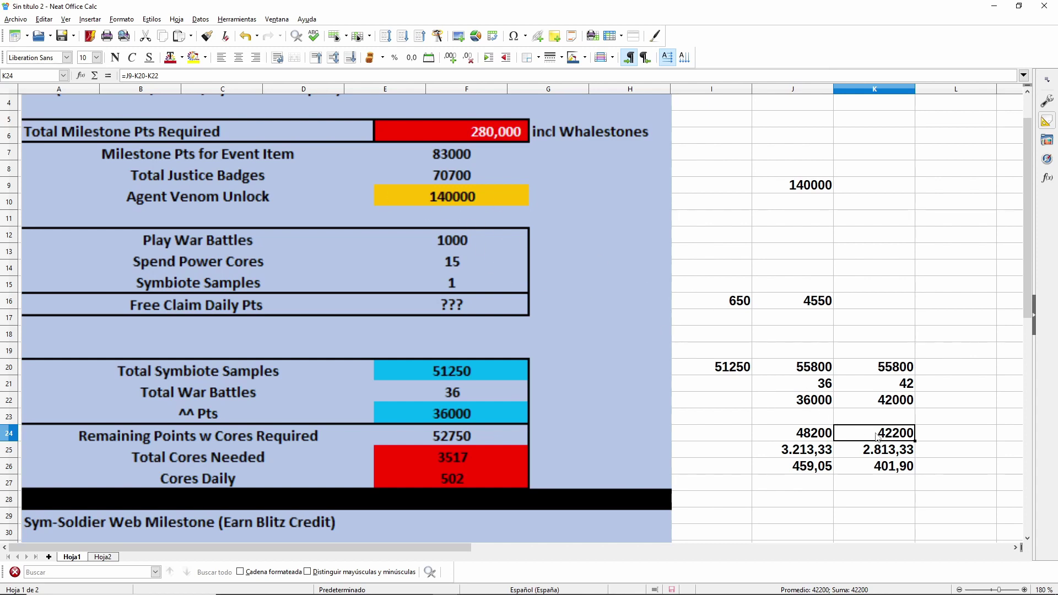
{"action": "left_click", "coordinate": [904, 455]}
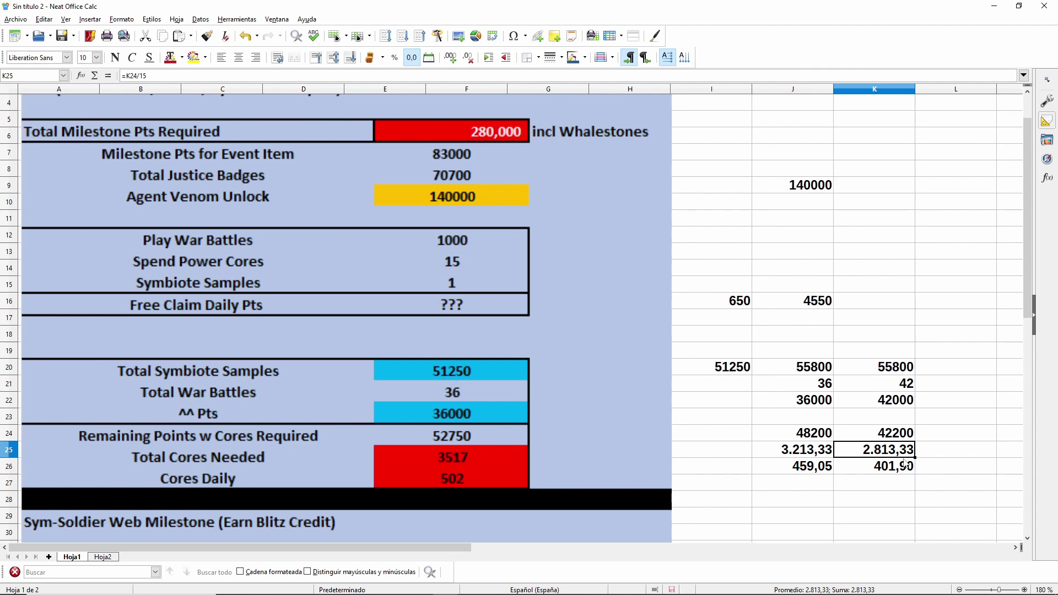
{"action": "left_click", "coordinate": [905, 466]}
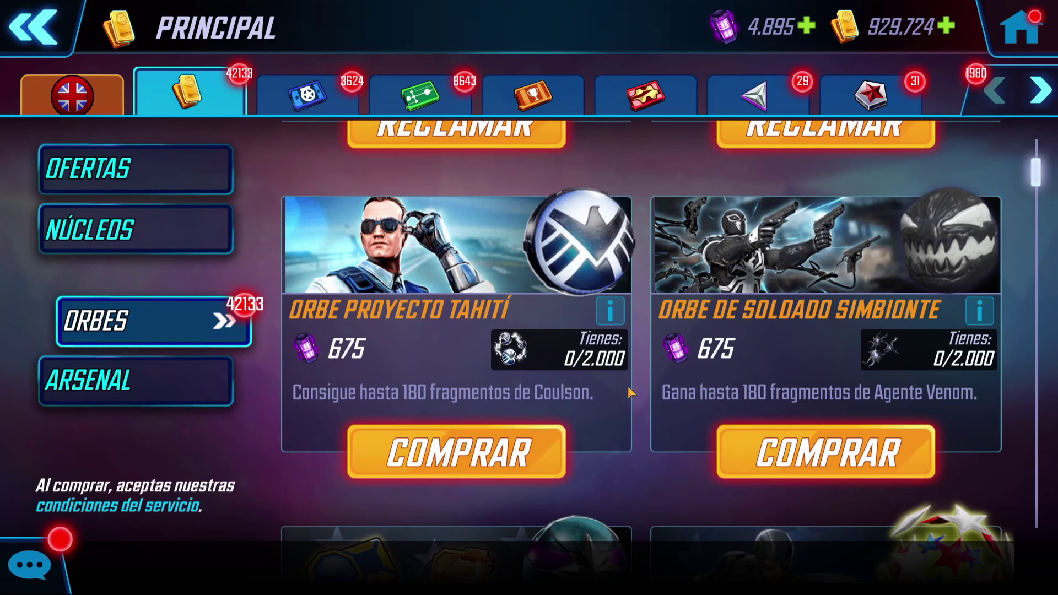
Switch to the game and browse the orb offers in its main store around the Orbe de Soldado Simbionte
{"action": "left_click_drag", "start_coordinate": [667, 451], "coordinate": [665, 315]}
{"action": "scroll", "coordinate": [666, 424], "scroll_direction": "up", "scroll_amount": 5}
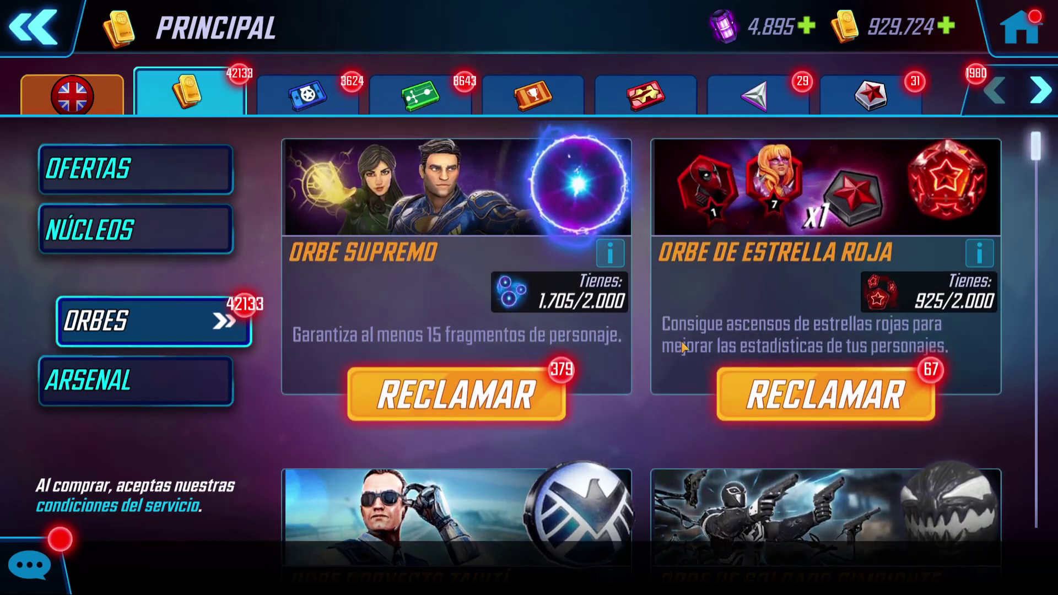
{"action": "scroll", "coordinate": [695, 248], "scroll_direction": "down", "scroll_amount": 12}
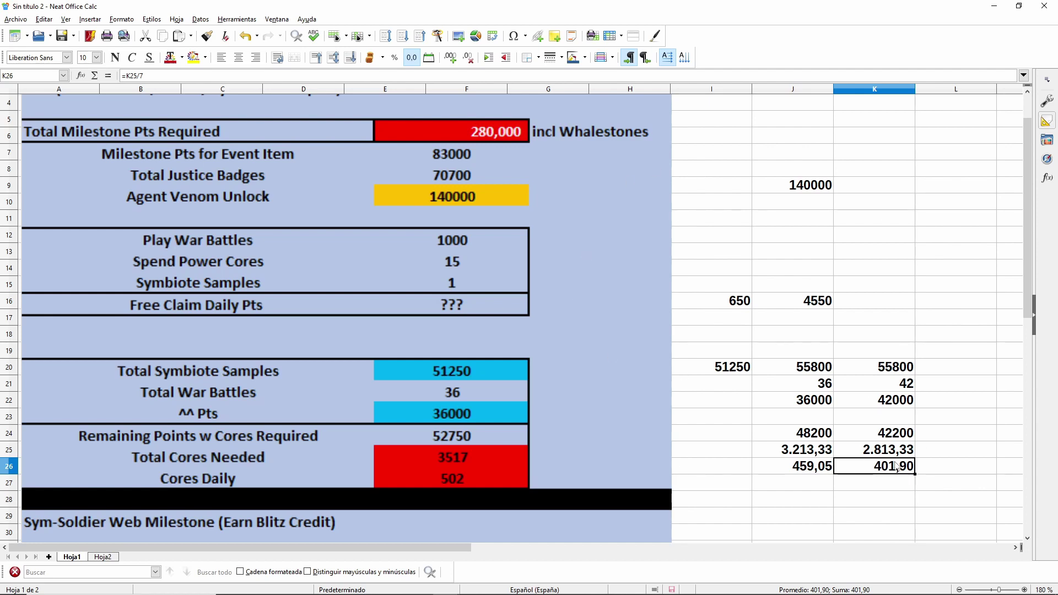
Switch back to the spreadsheet and look over both the Symbiote Sabotage and Sym-Soldier Web Milestone tables again
{"action": "scroll", "coordinate": [653, 388], "scroll_direction": "down", "scroll_amount": 10}
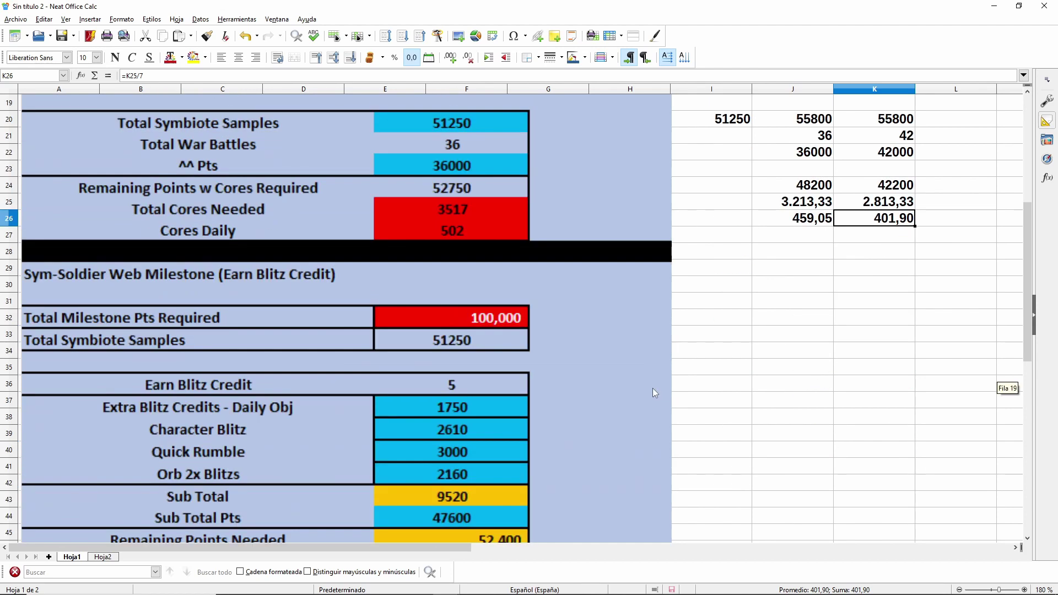
{"action": "scroll", "coordinate": [662, 469], "scroll_direction": "up", "scroll_amount": 11}
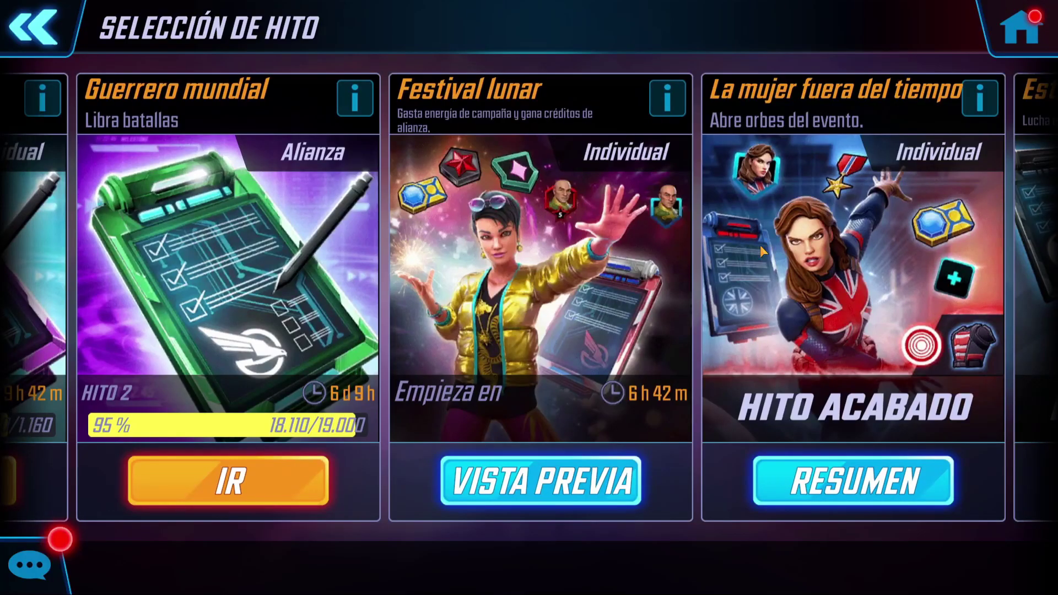
Open the Festival lunar preview in the game and review its individual milestone rewards from Hito 1 to Hito 6
{"action": "left_click", "coordinate": [546, 477]}
{"action": "left_click", "coordinate": [746, 177]}
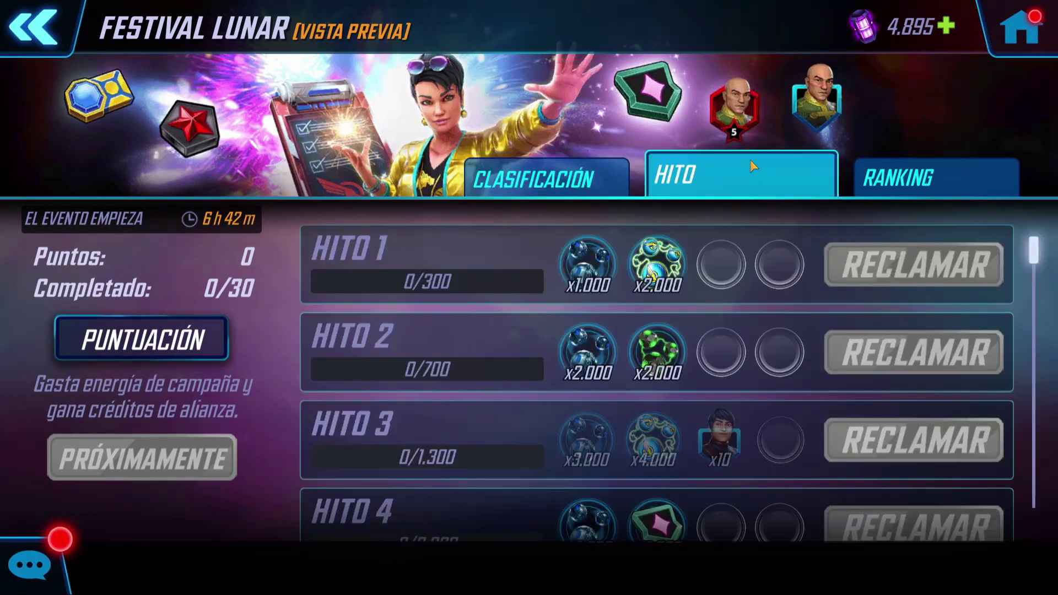
{"action": "mouse_move", "coordinate": [1040, 257]}
{"action": "left_mouse_down"}
{"action": "mouse_move", "coordinate": [1034, 513]}
{"action": "mouse_move", "coordinate": [1046, 457]}
{"action": "mouse_move", "coordinate": [1047, 237]}
{"action": "left_mouse_up"}
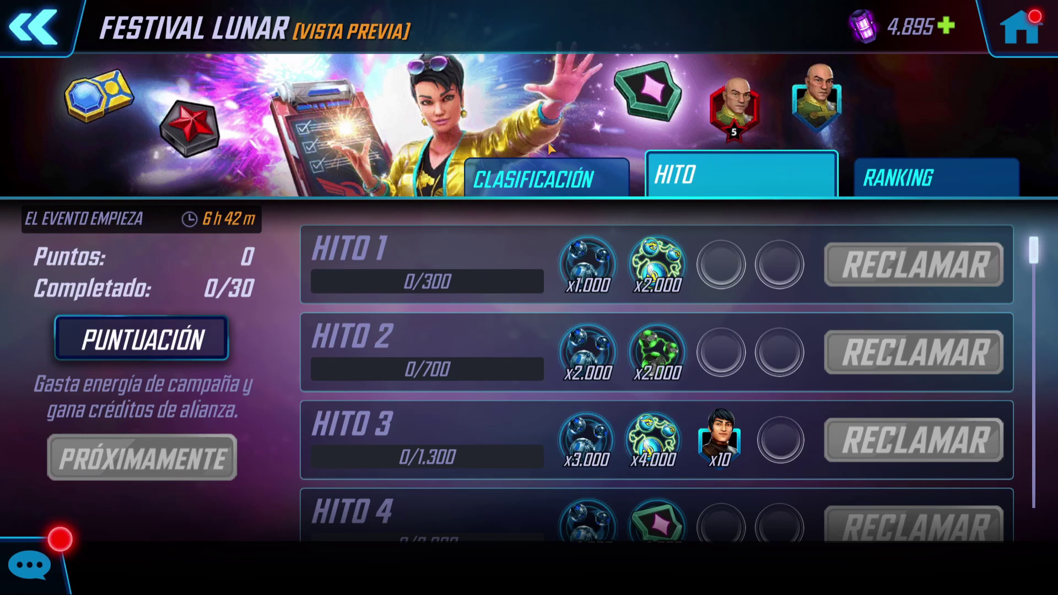
{"action": "scroll", "coordinate": [1035, 260], "scroll_direction": "down", "scroll_amount": 1}
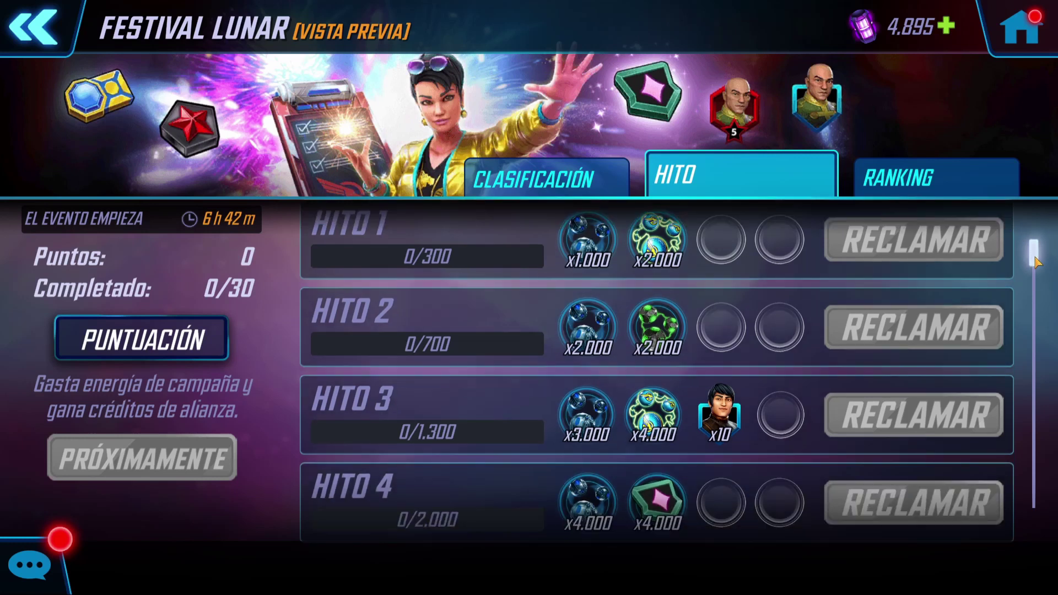
{"action": "left_click_drag", "start_coordinate": [1035, 260], "coordinate": [1035, 284]}
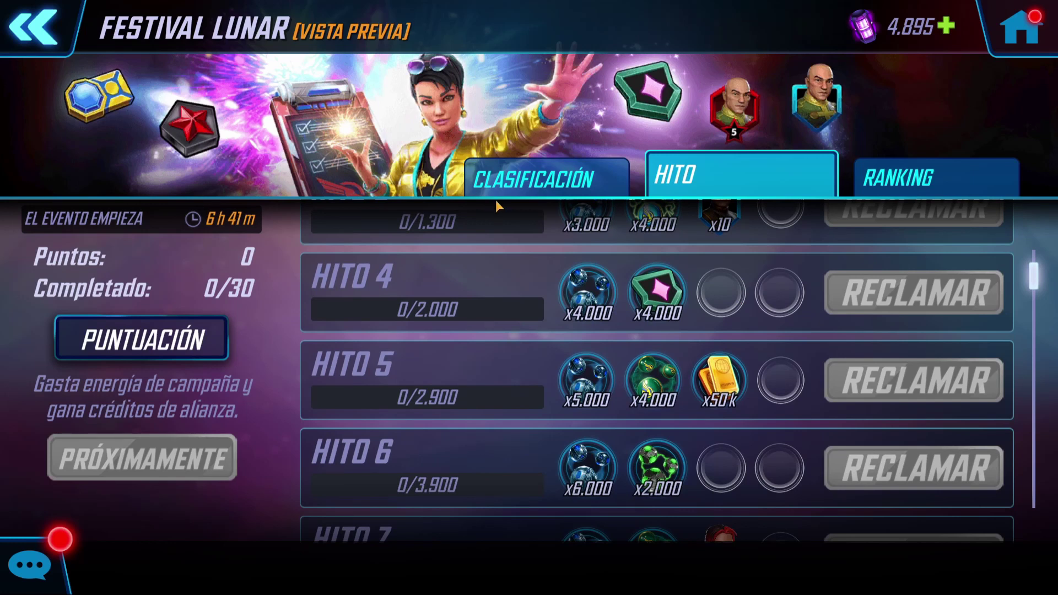
Check the details of the Bits fugaces rosas reward in Hito 4, and move on to the rewards around Hito 26 to 28
{"action": "left_click", "coordinate": [656, 298]}
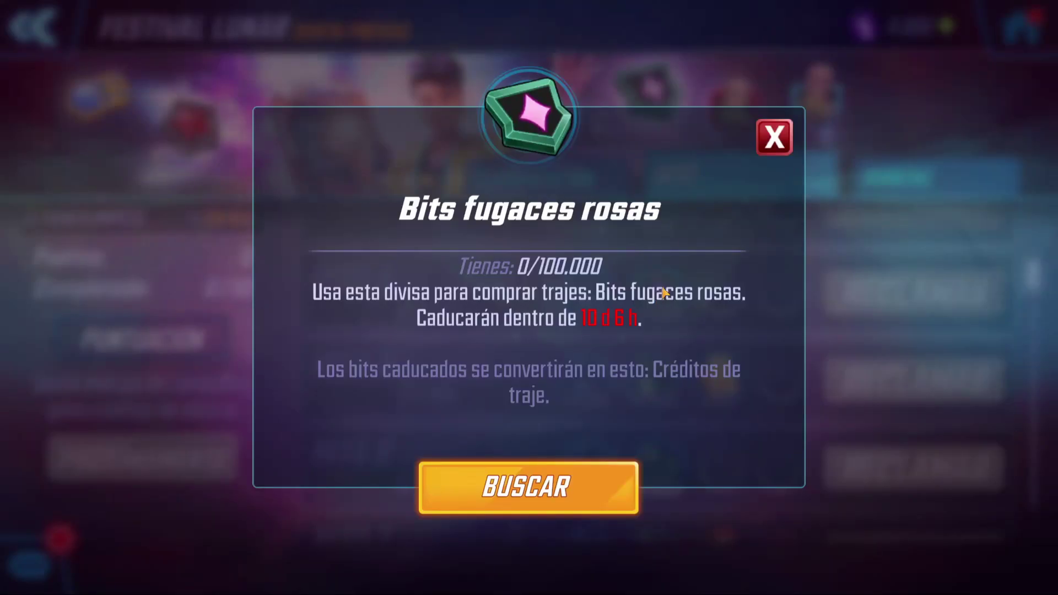
{"action": "left_click", "coordinate": [771, 146]}
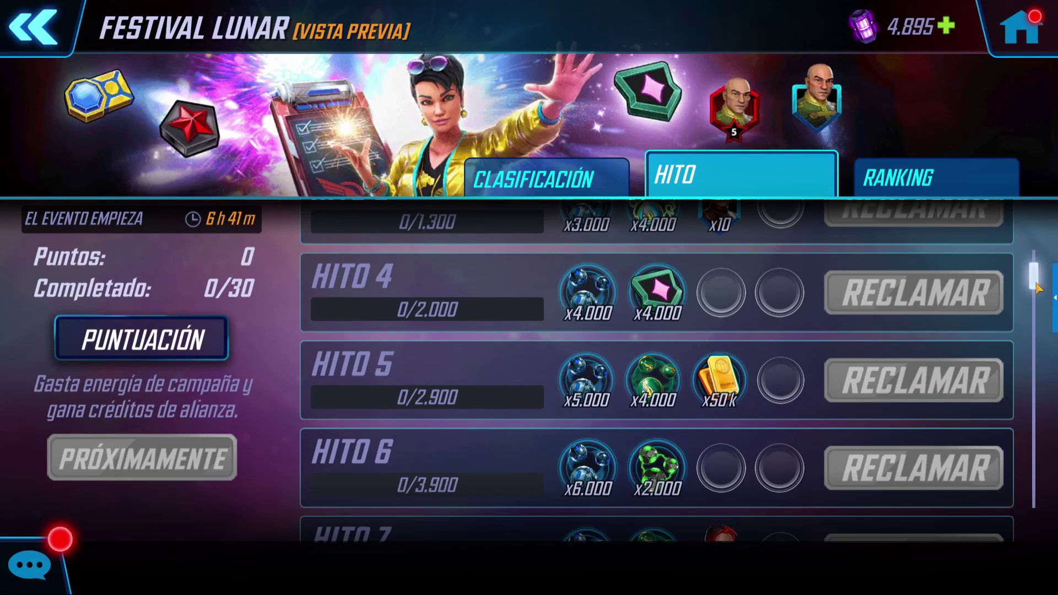
{"action": "scroll", "coordinate": [1036, 292], "scroll_direction": "down", "scroll_amount": 1}
{"action": "left_click_drag", "start_coordinate": [1036, 292], "coordinate": [1008, 496]}
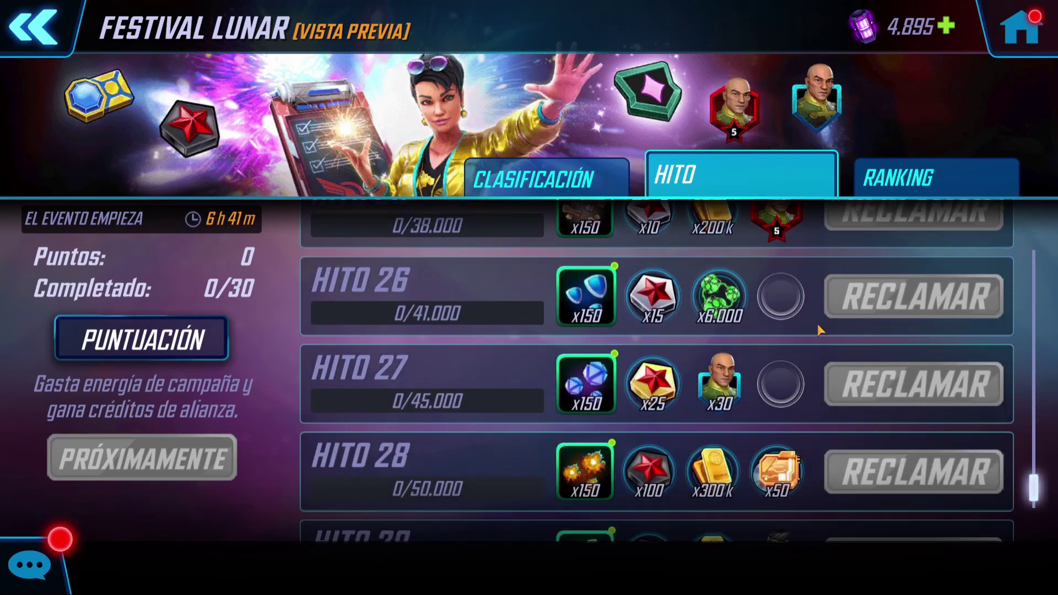
Review the Festival lunar rewards of Hito 27 to Hito 30 and check how the event's points are earned
{"action": "left_click_drag", "start_coordinate": [822, 329], "coordinate": [825, 198]}
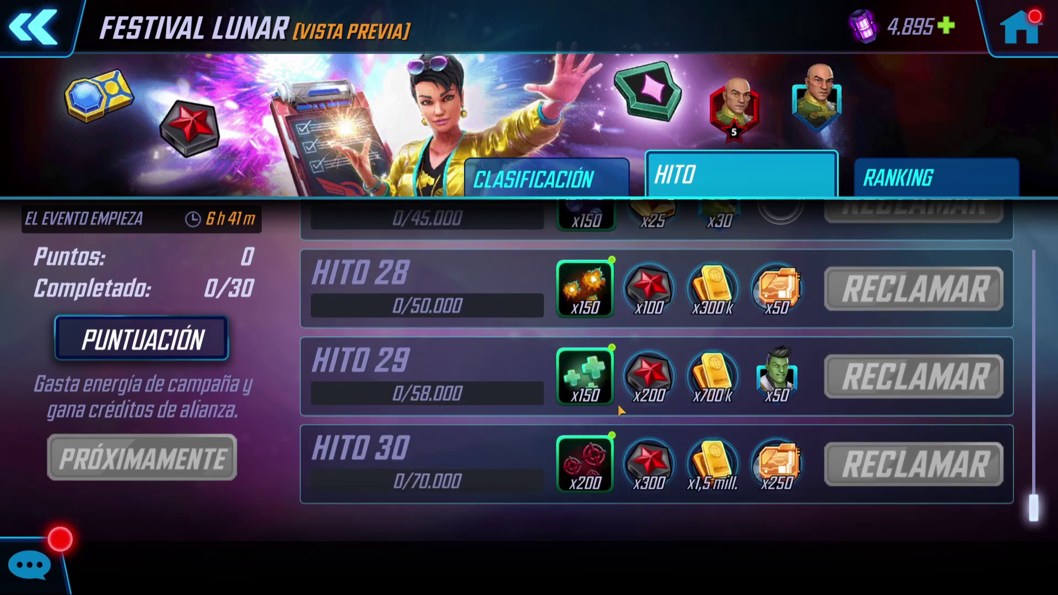
{"action": "left_click_drag", "start_coordinate": [620, 406], "coordinate": [628, 478]}
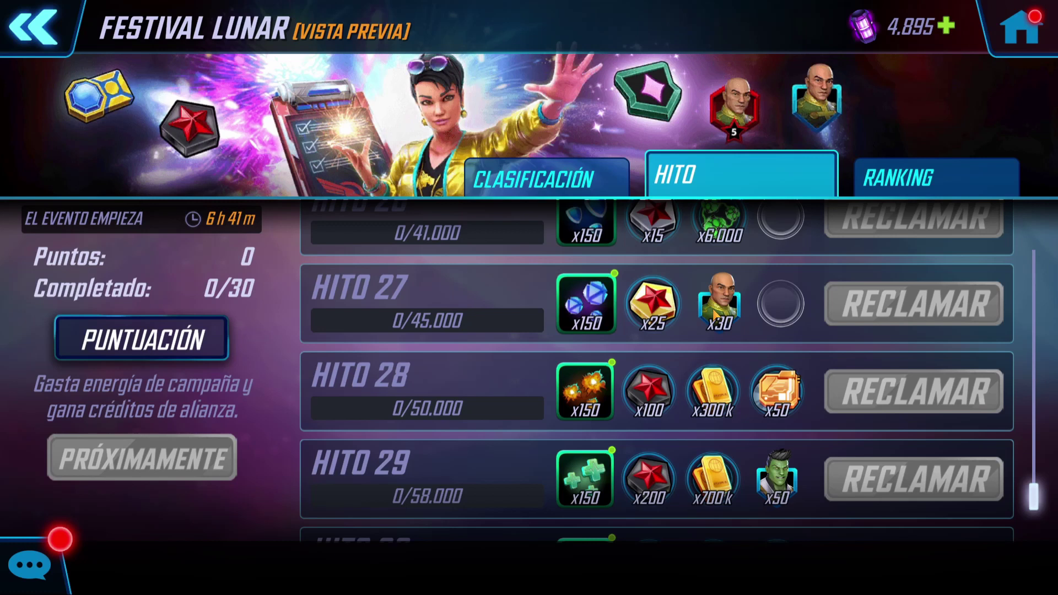
{"action": "left_click", "coordinate": [170, 331]}
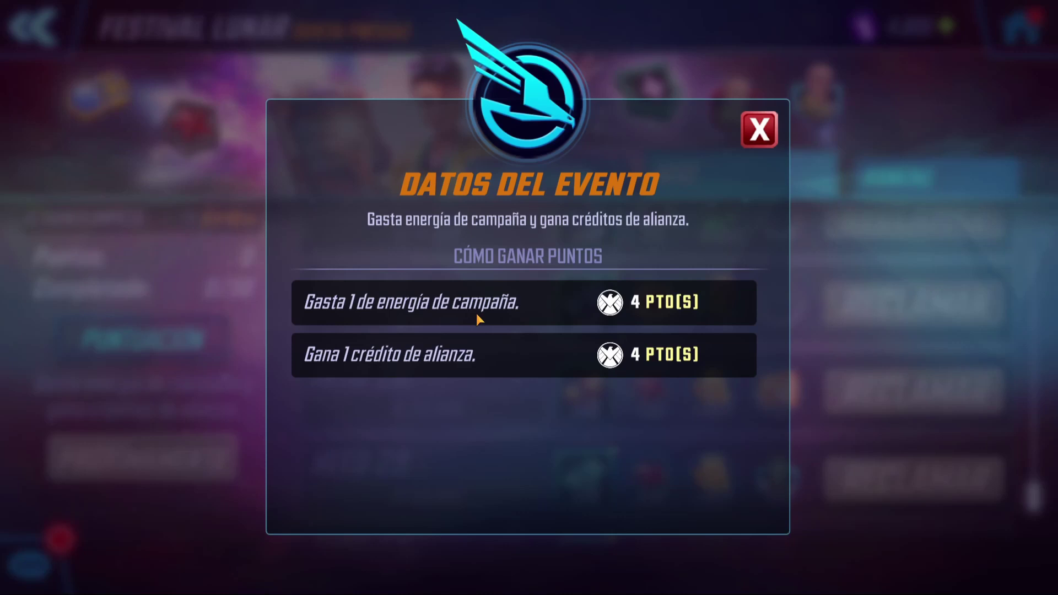
{"action": "left_click", "coordinate": [759, 132]}
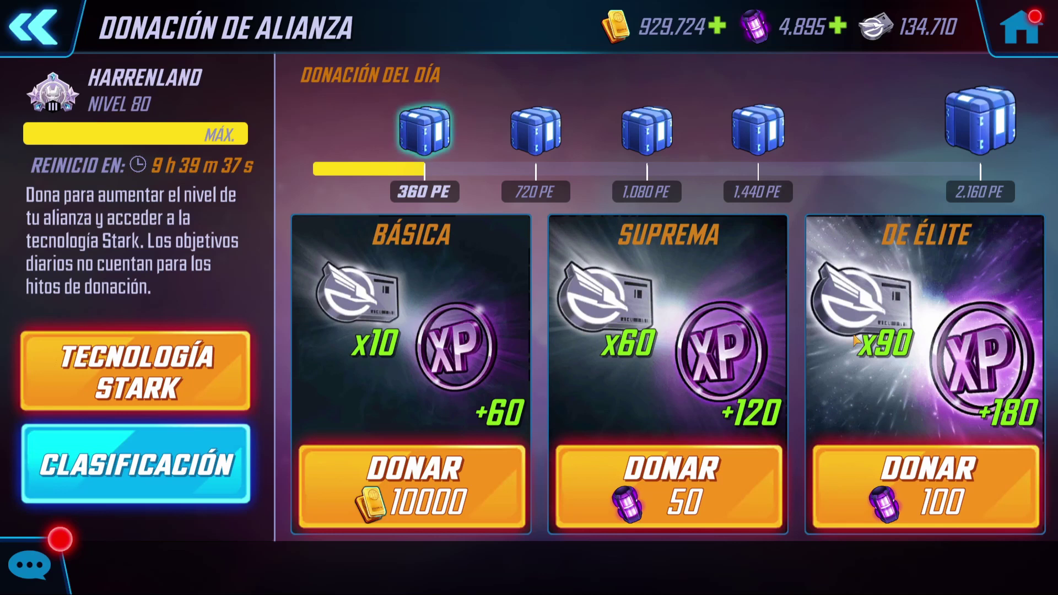
Leave the alliance donation options and check the daily objectives Haz que tu alianza avance and Iniciativa de S.T.R.I.K.E.: Campañas
{"action": "key", "text": "Escape"}
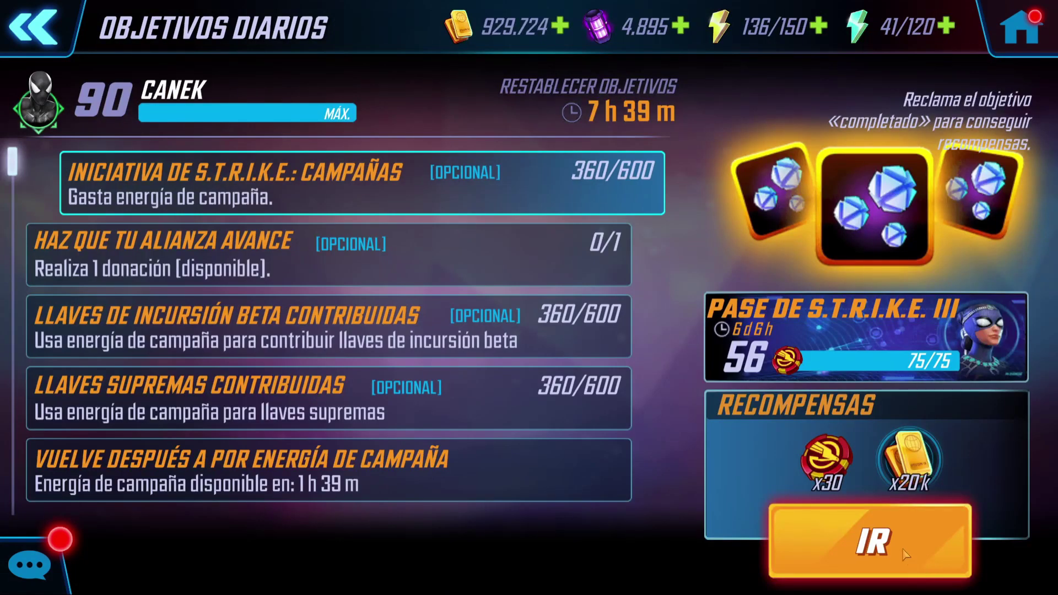
{"action": "left_click", "coordinate": [470, 251]}
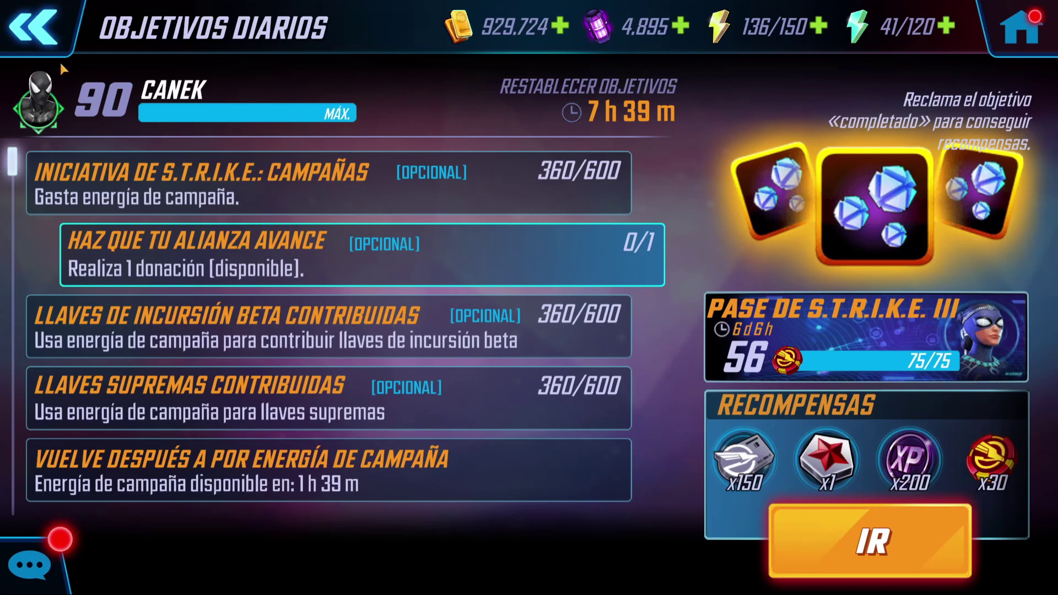
{"action": "left_click", "coordinate": [275, 184]}
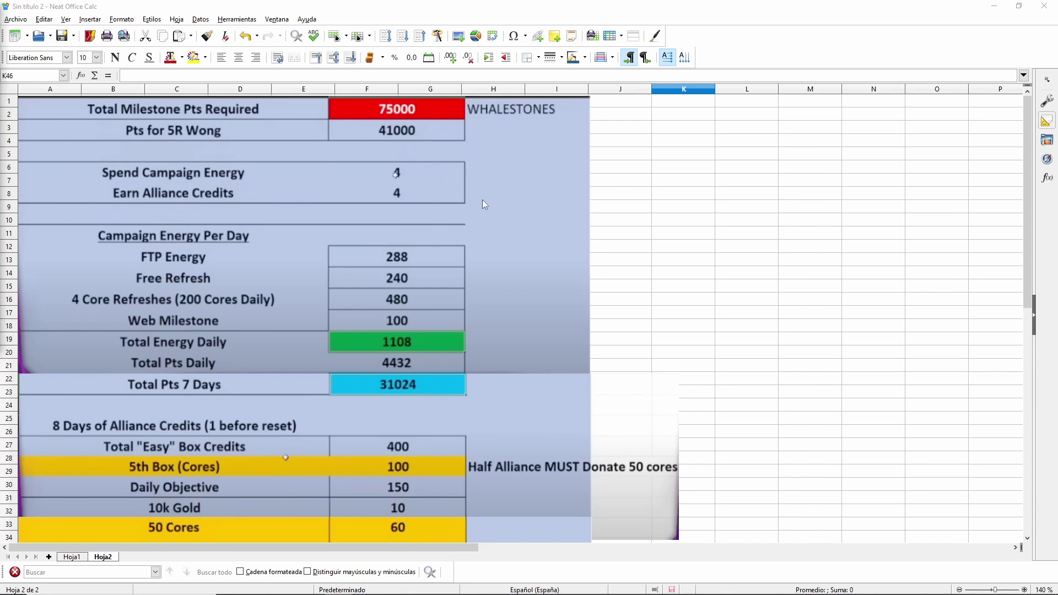
Look over the event points table in the spreadsheet, from the milestone requirements and campaign energy to the alliance credits and event subtotal
{"action": "scroll", "coordinate": [558, 177], "scroll_direction": "down", "scroll_amount": 5}
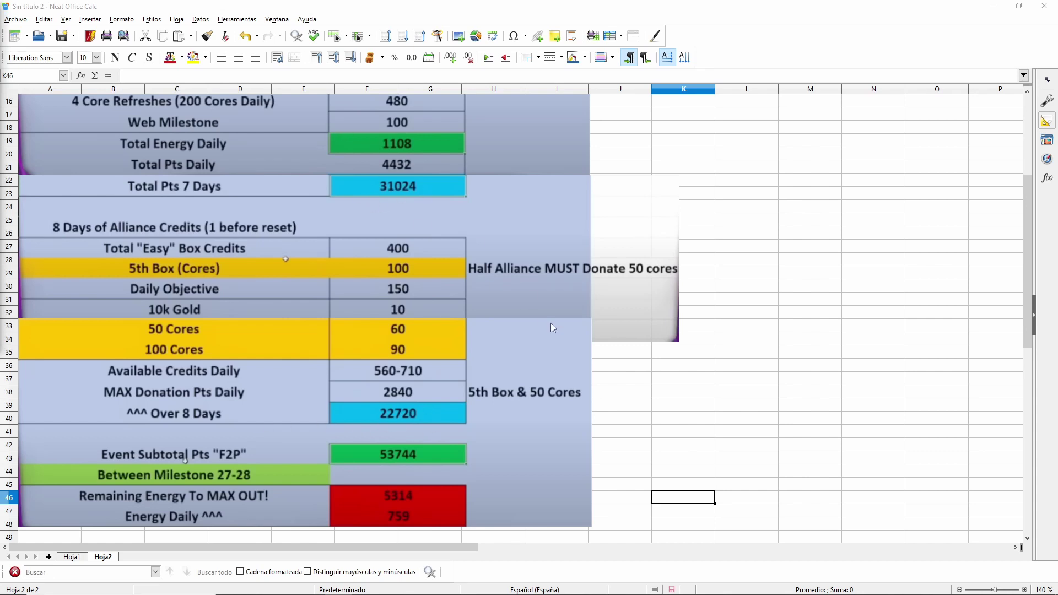
{"action": "scroll", "coordinate": [571, 317], "scroll_direction": "up", "scroll_amount": 5}
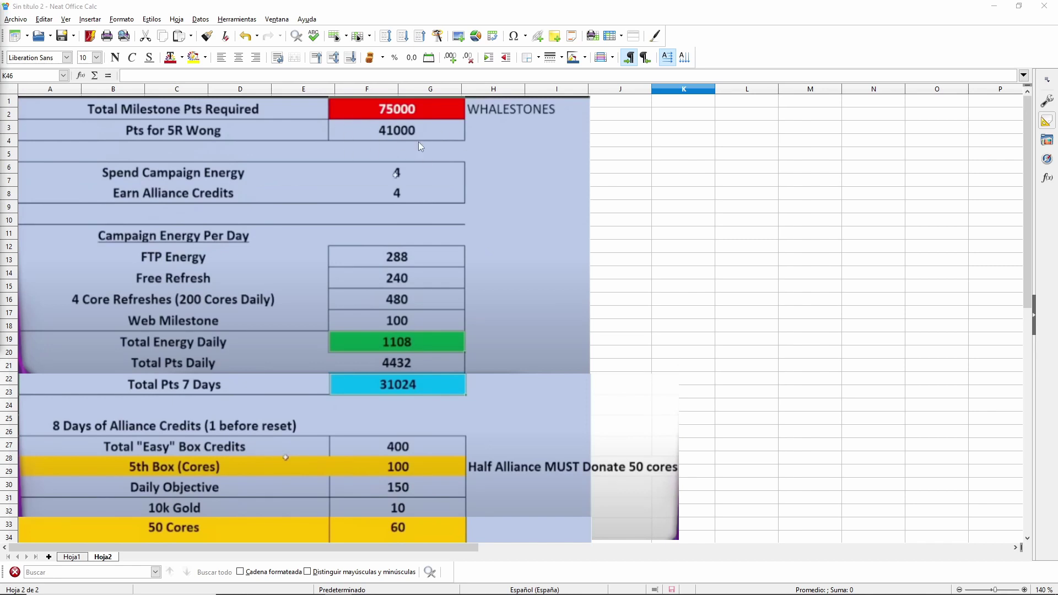
{"action": "scroll", "coordinate": [627, 225], "scroll_direction": "down", "scroll_amount": 6}
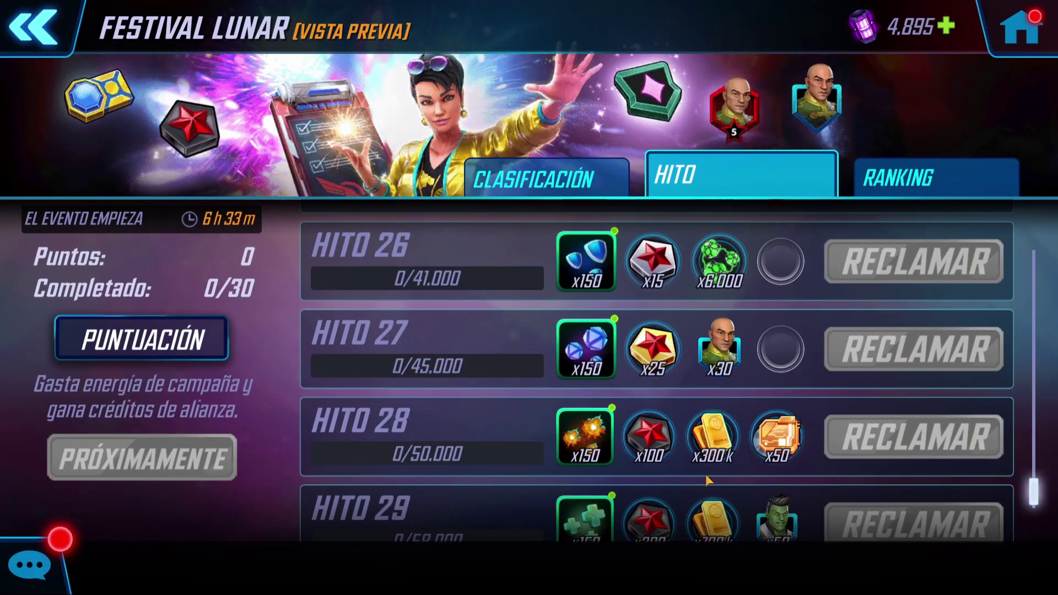
Review the Festival lunar rewards from Hito 25 to Hito 29 in the game and check the Crédito de ascenso oscuro details in Hito 28
{"action": "scroll", "coordinate": [793, 419], "scroll_direction": "up", "scroll_amount": 2}
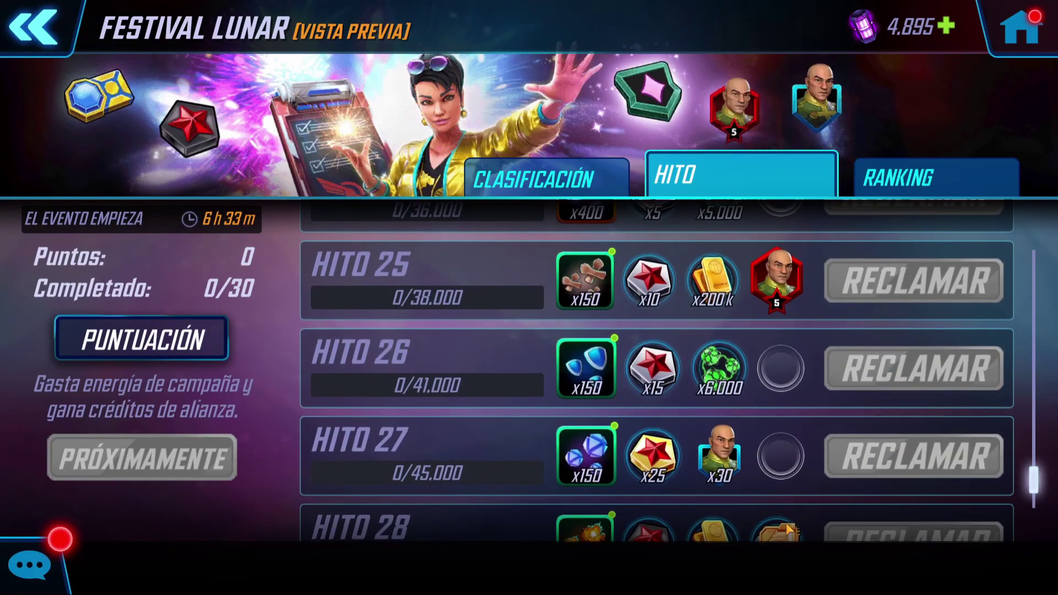
{"action": "left_click_drag", "start_coordinate": [788, 411], "coordinate": [736, 318]}
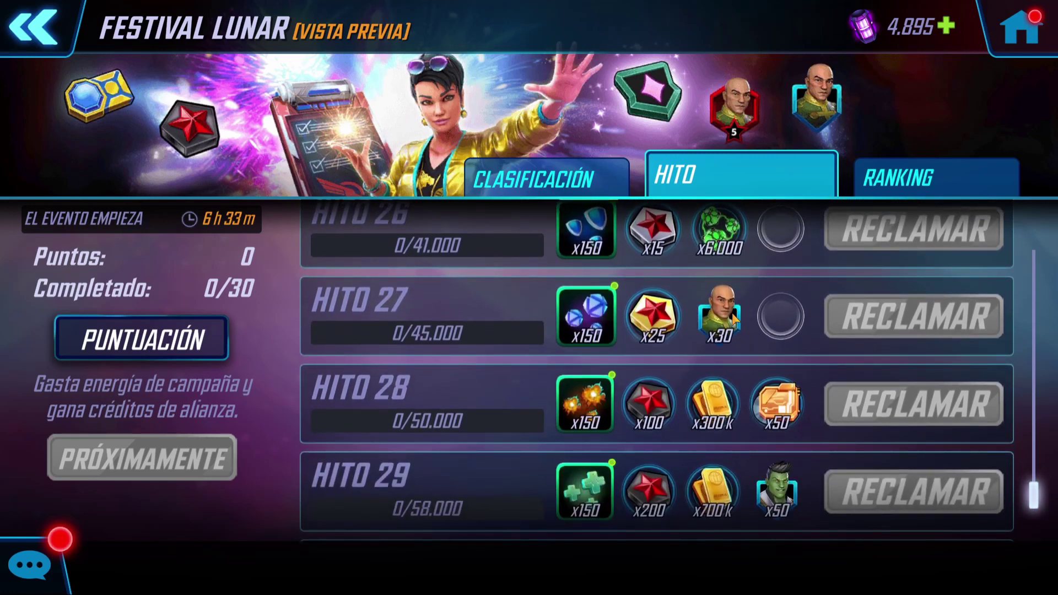
{"action": "left_click", "coordinate": [662, 411]}
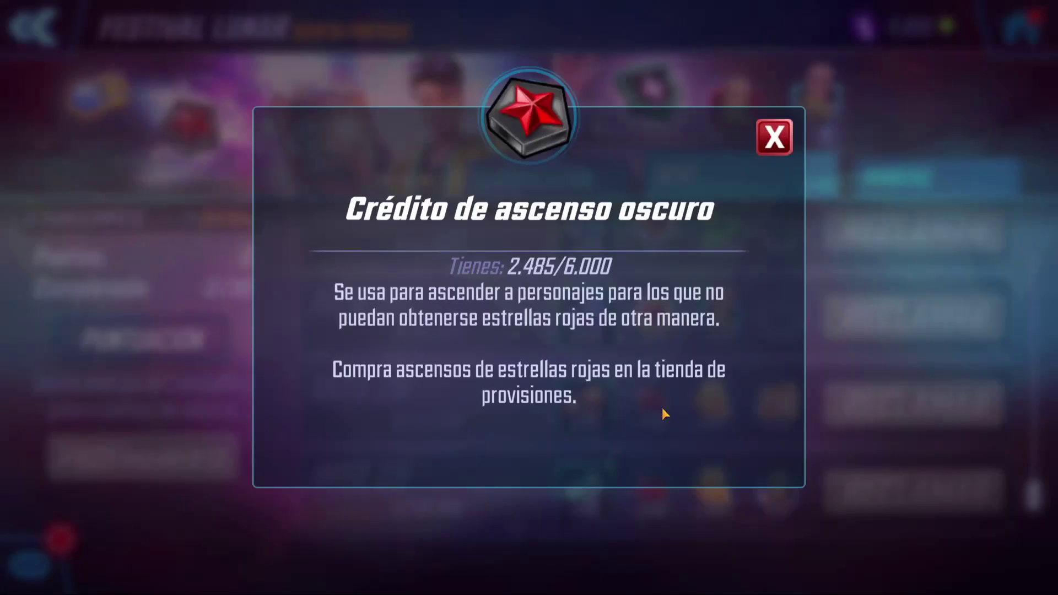
{"action": "left_click", "coordinate": [773, 138]}
Look through the final Festival lunar rewards up to Hito 30 and return to the milestone selection
{"action": "scroll", "coordinate": [818, 352], "scroll_direction": "down", "scroll_amount": 1}
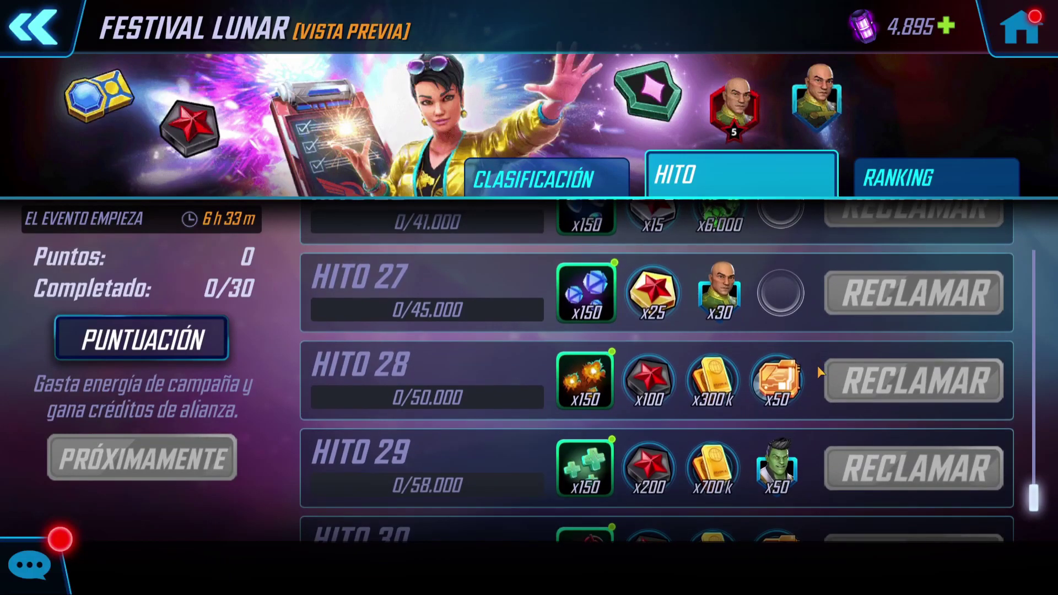
{"action": "scroll", "coordinate": [724, 288], "scroll_direction": "down", "scroll_amount": 2}
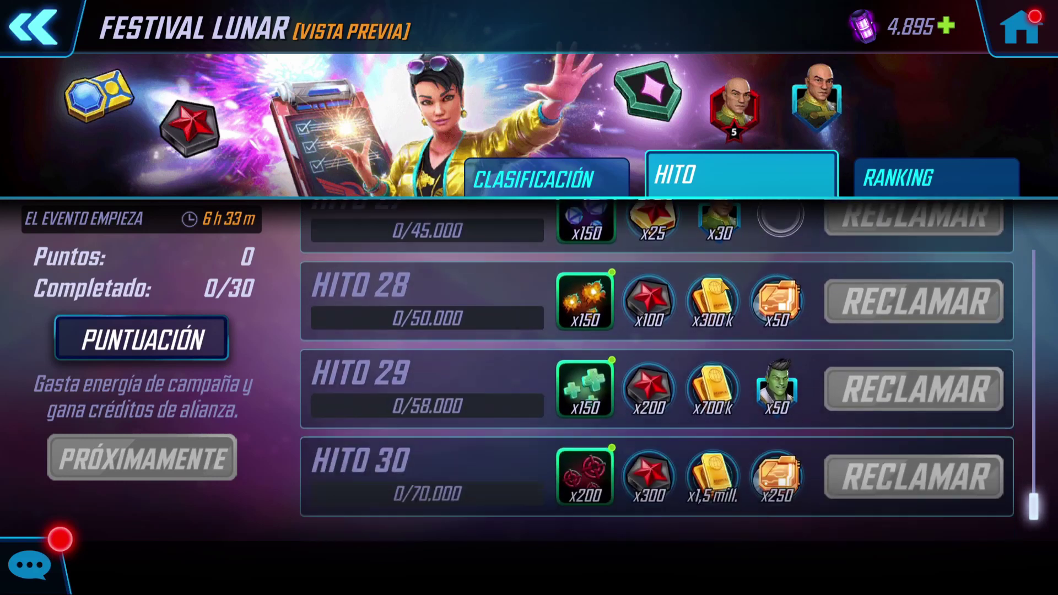
{"action": "scroll", "coordinate": [724, 285], "scroll_direction": "down", "scroll_amount": 1}
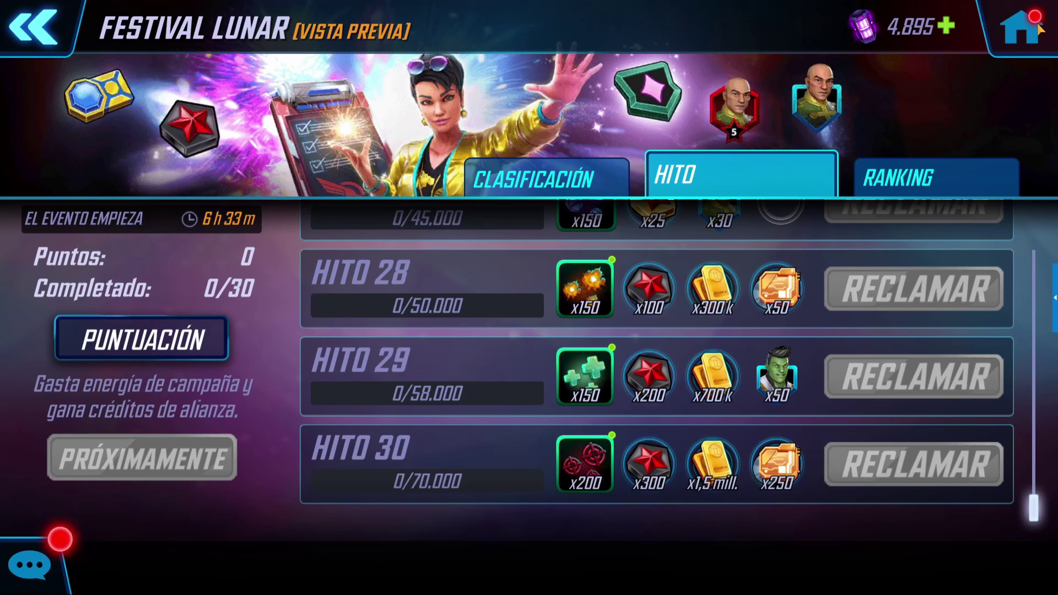
{"action": "left_click", "coordinate": [75, 17]}
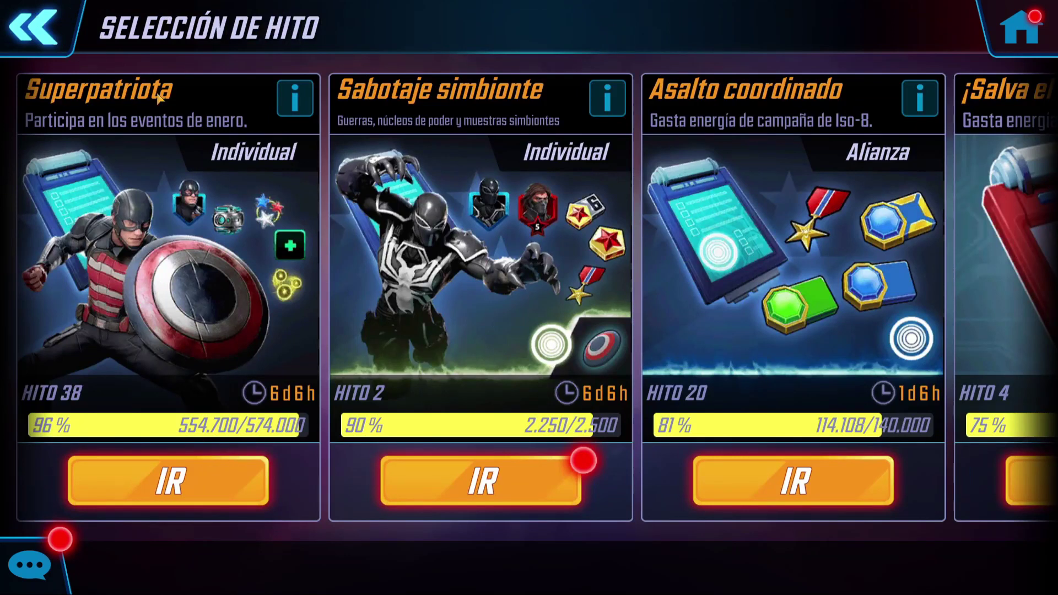